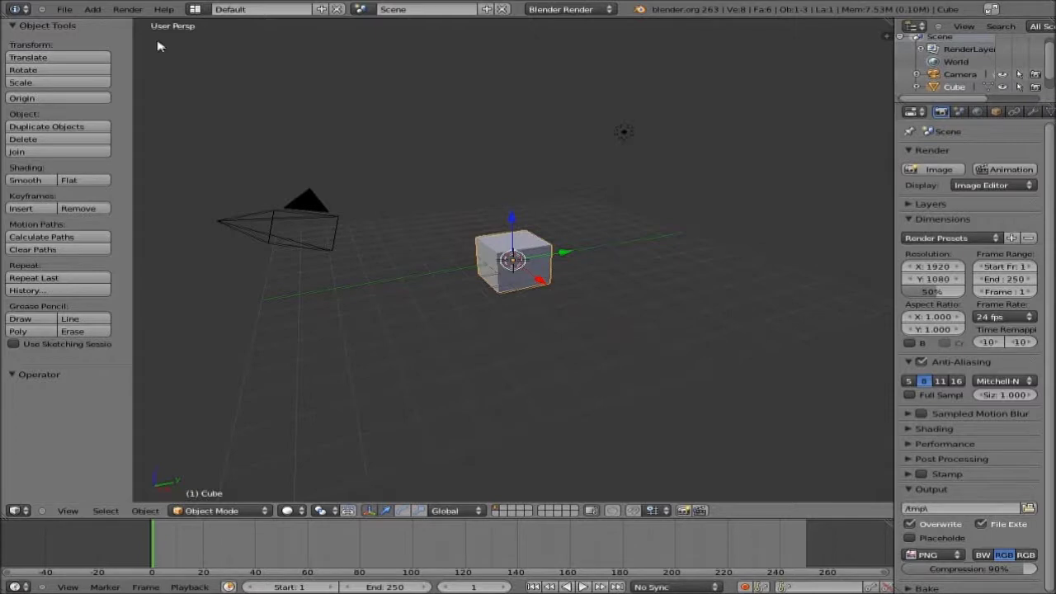
- Delete the default camera, cube and lamp from the scene
right_click(267, 228)
key(x)
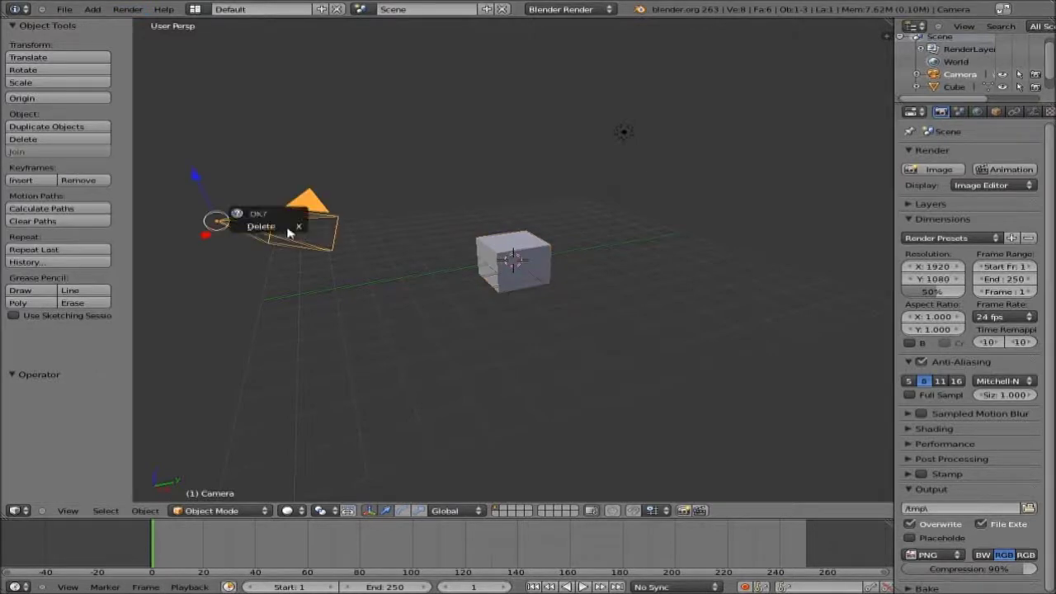
click(290, 227)
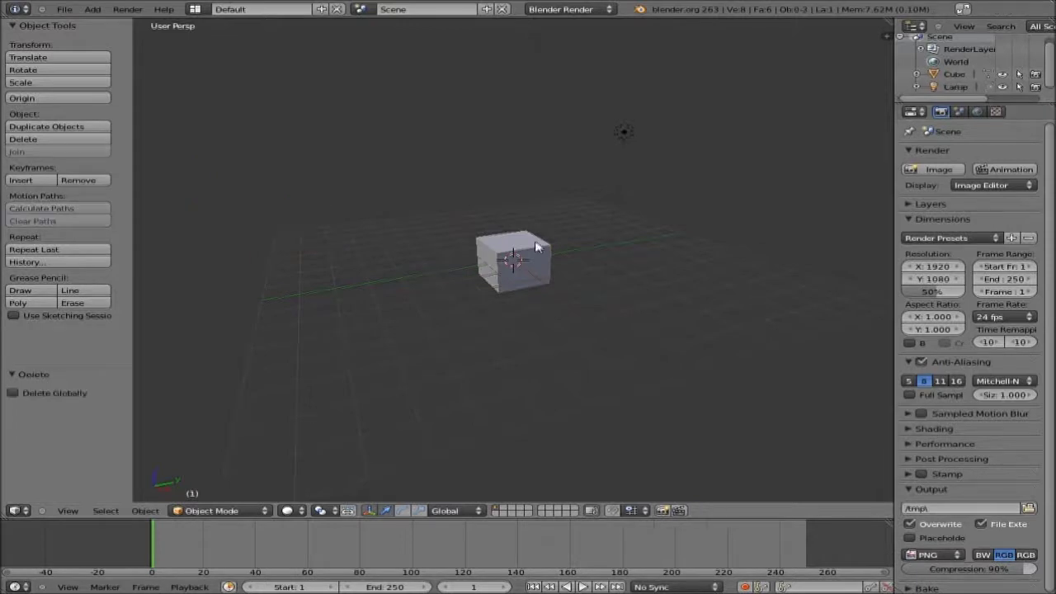
right_click(532, 248)
key(x)
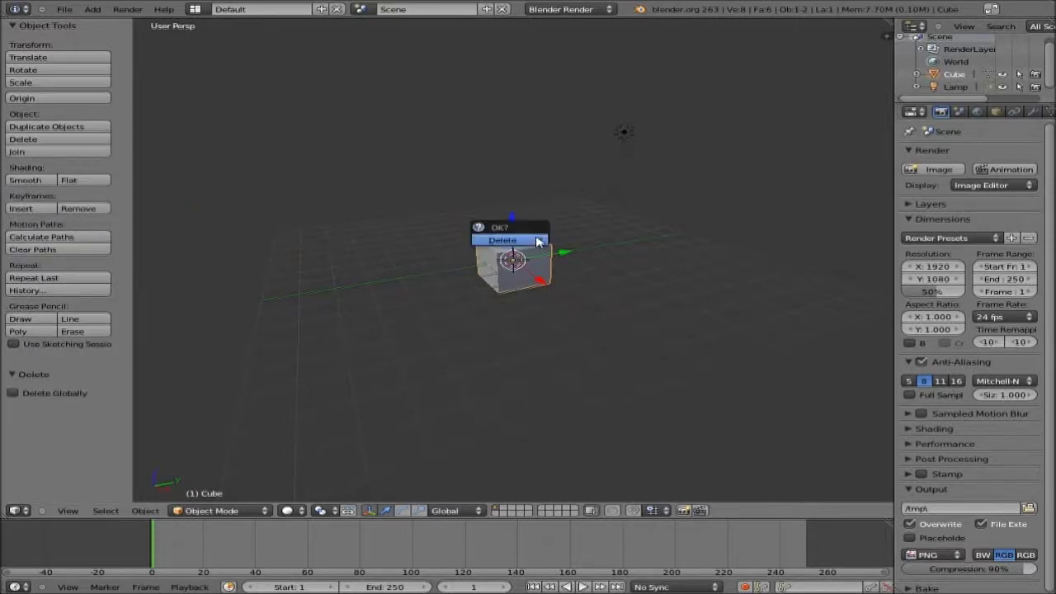
click(538, 240)
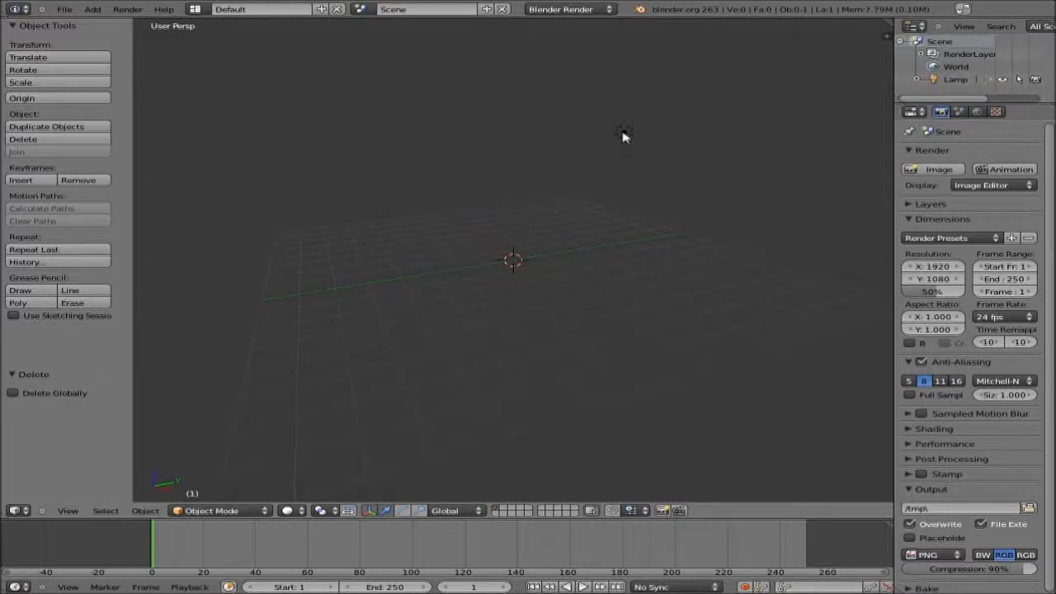
right_click(623, 134)
key(x)
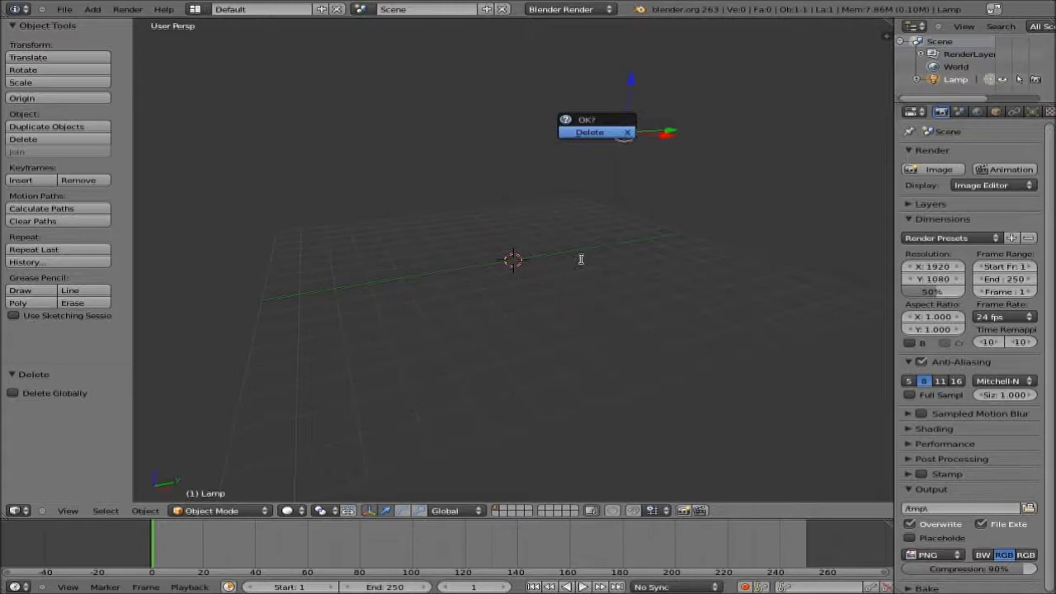
key(Return)
- Find the Add Text operator through a command search and add a text object at the scene origin
key(space)
text(te)
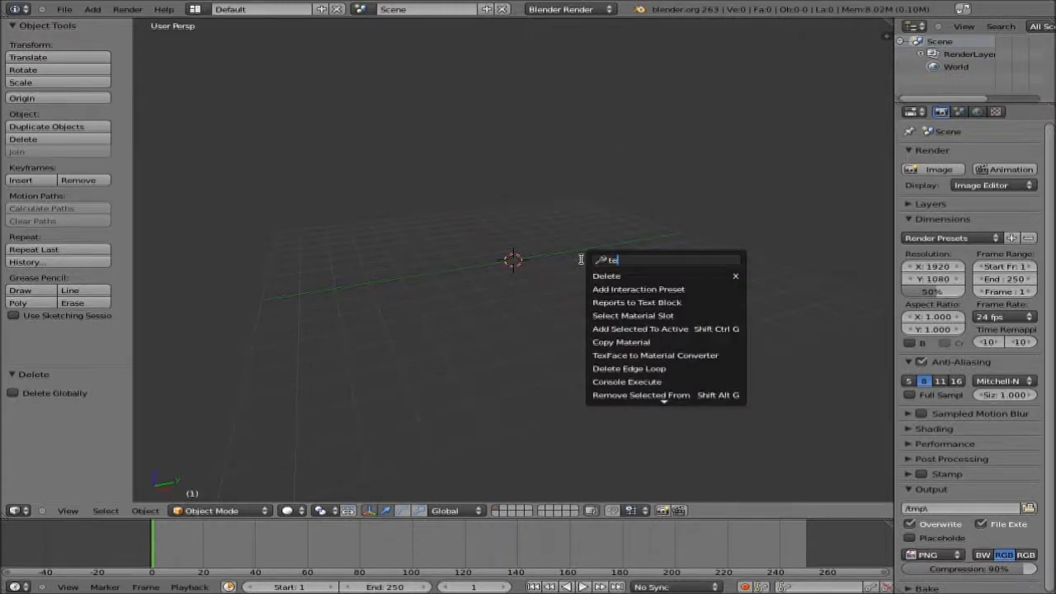
text(xt)
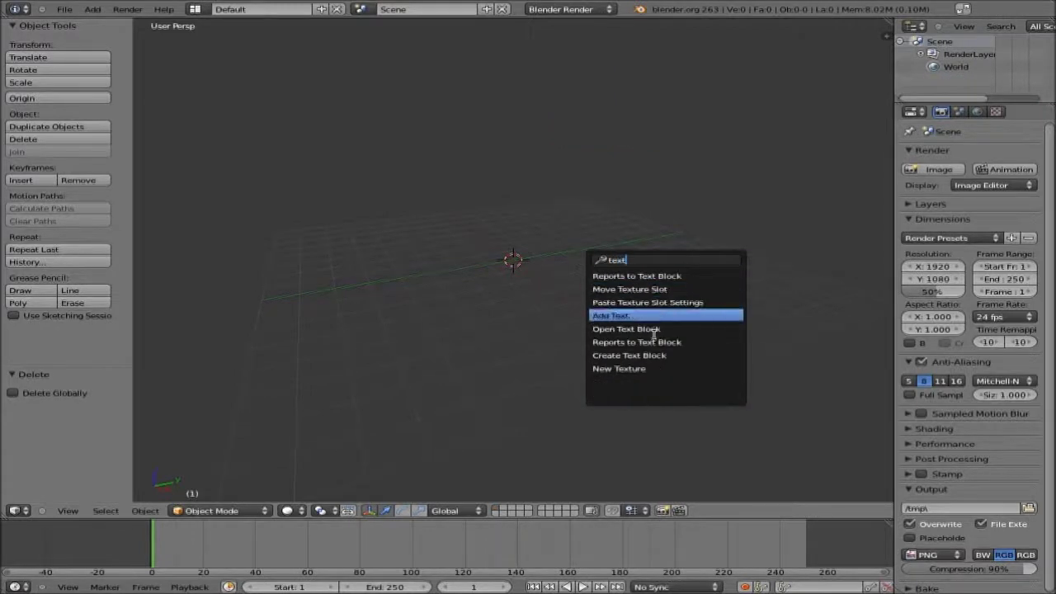
click(610, 318)
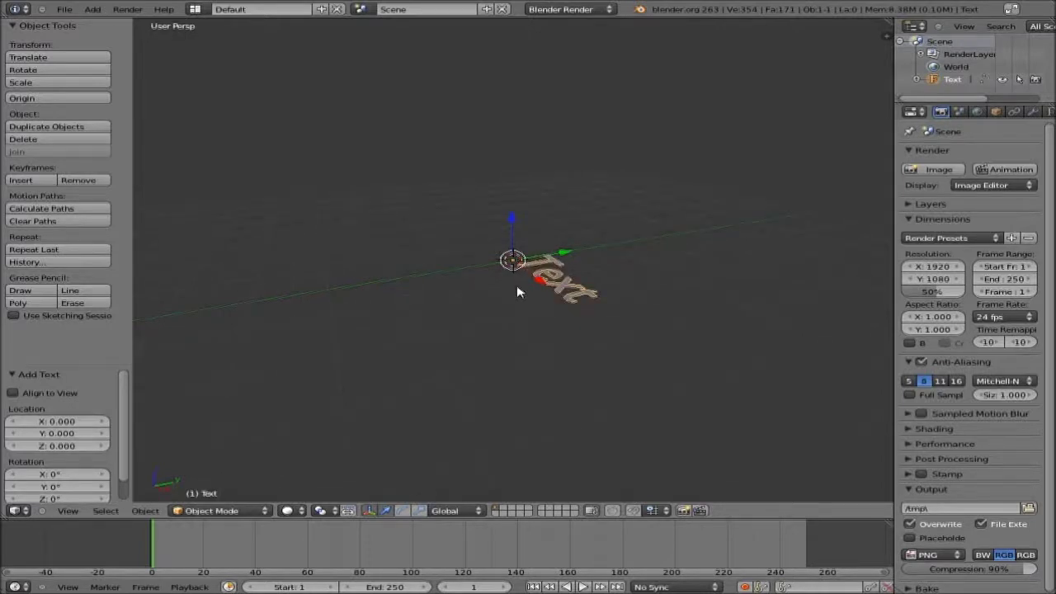
- Rotate the text object 90° about the global X axis so it stands upright
key(r)
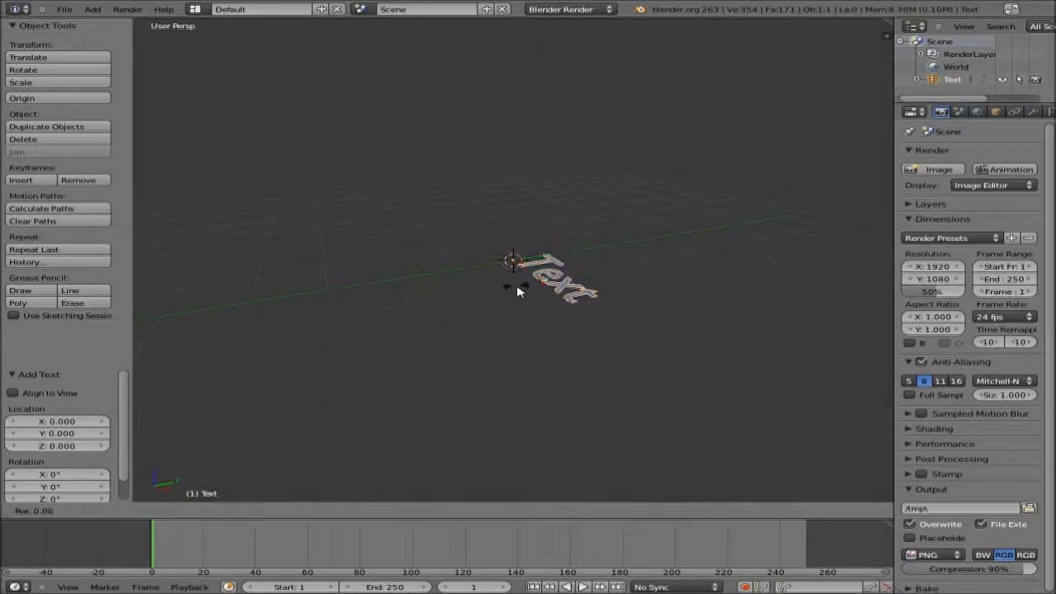
text(x)
text(90)
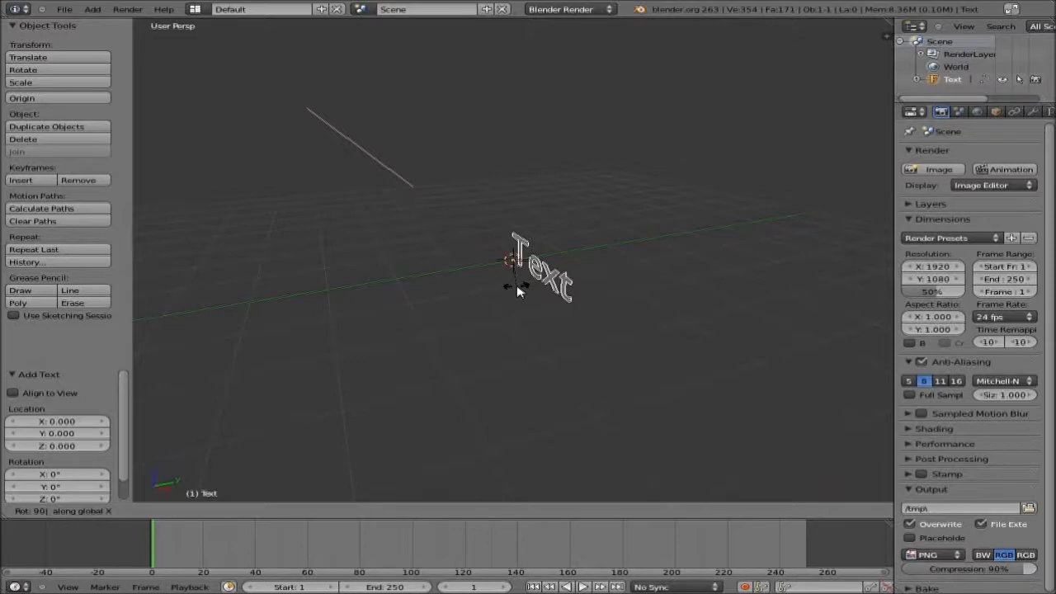
key(Return)
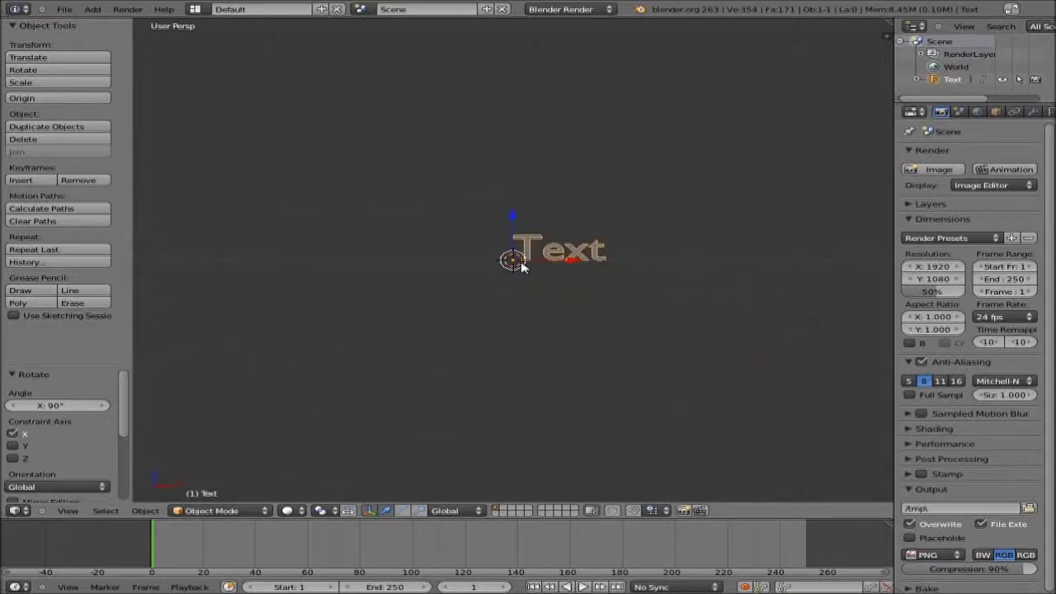
middle_drag(521, 266, 518, 329)
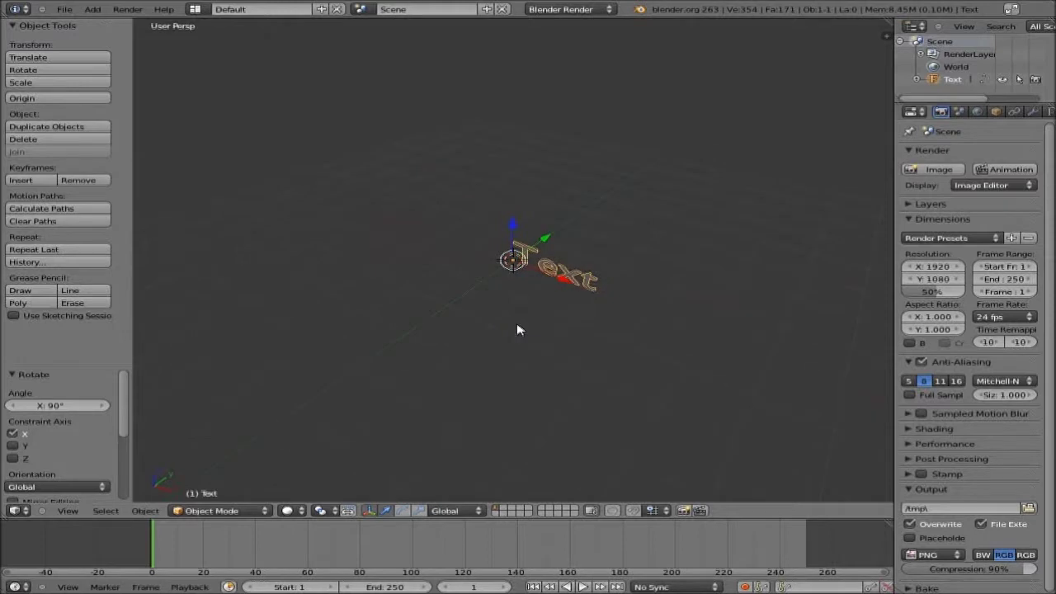
key(r)
key(Escape)
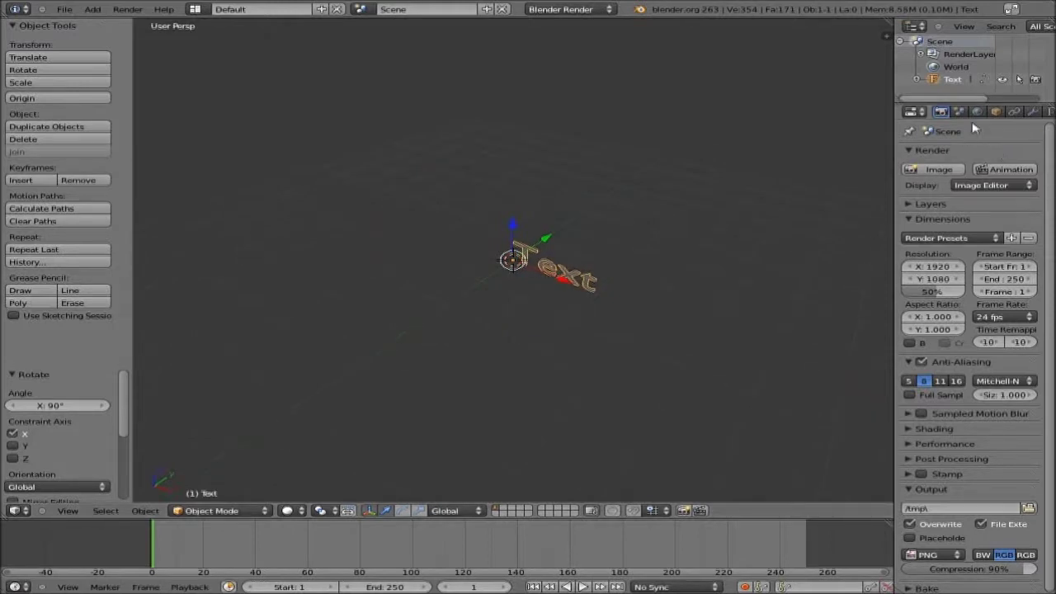
- Give the text geometry an extrusion of 0.100 and an offset of 0.007
click(1049, 112)
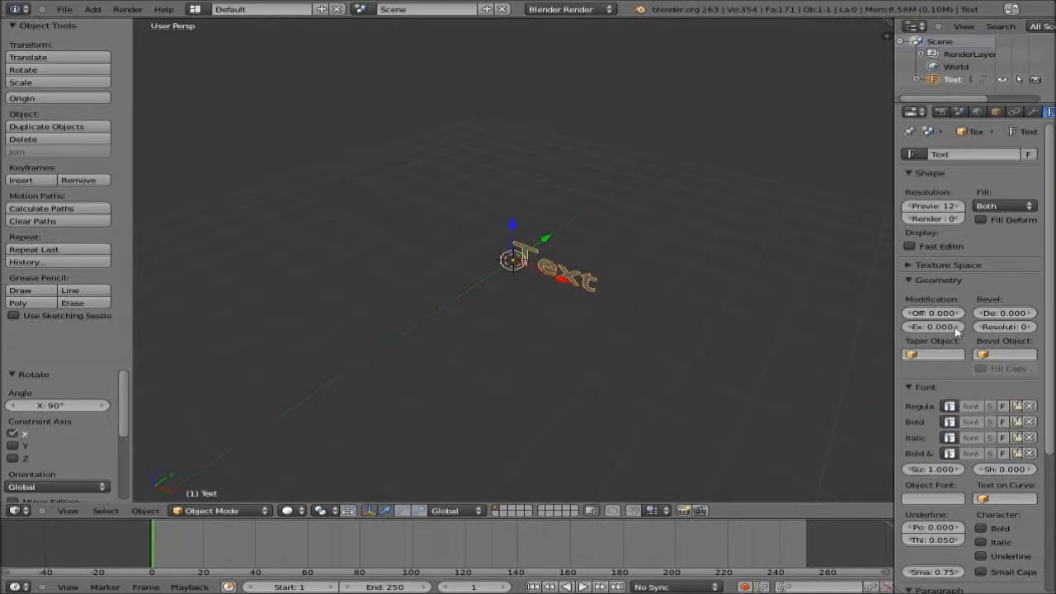
drag(957, 331, 912, 331)
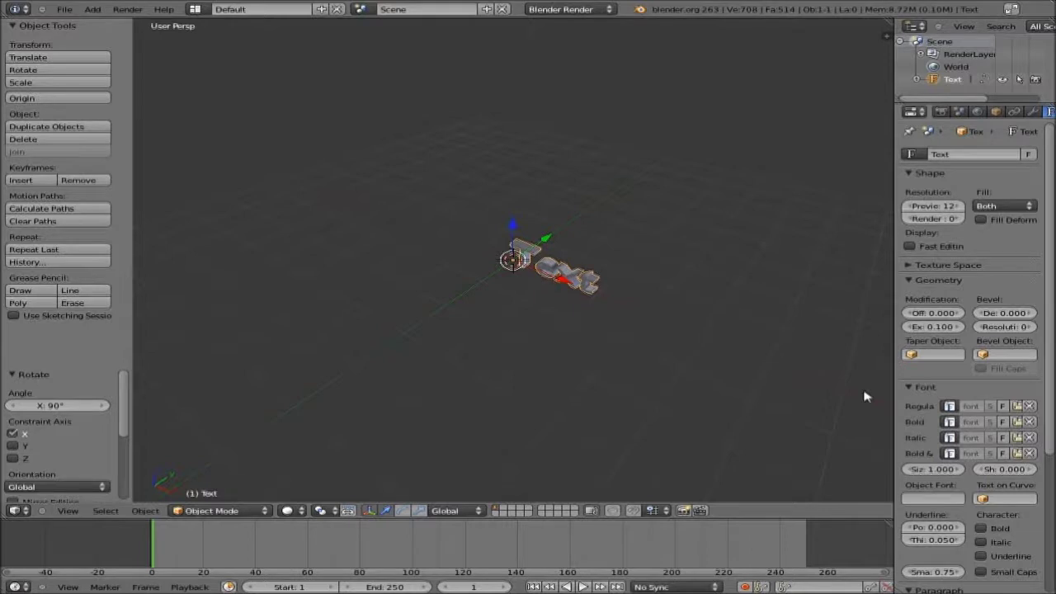
middle_drag(865, 394, 757, 352)
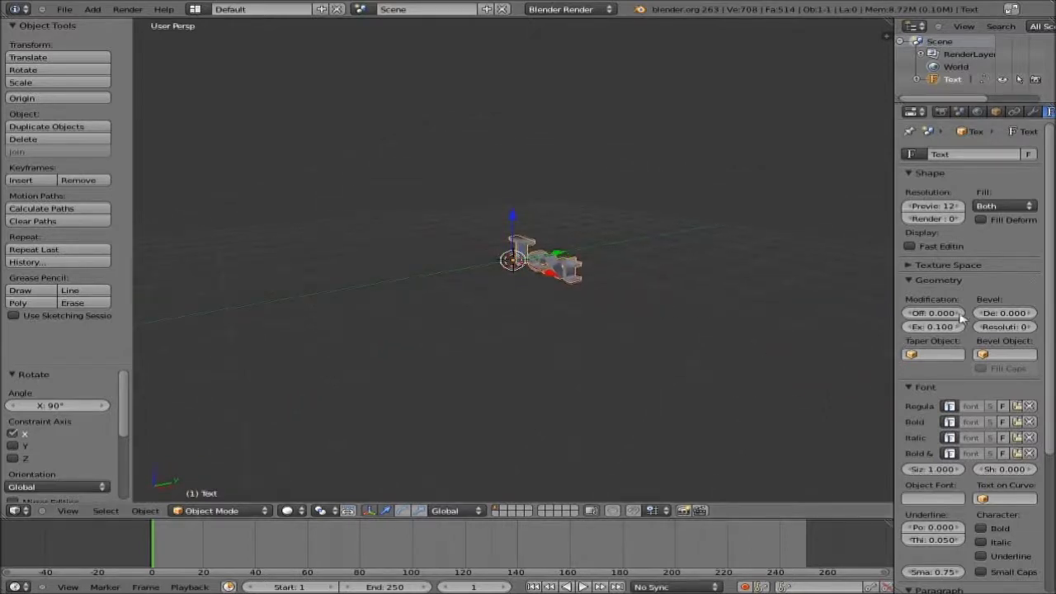
drag(955, 315, 925, 318)
scroll(672, 322, up, 7)
scroll(592, 307, down, 3)
- Replace the text object's default wording with "Tutorial" and return to Object Mode
middle_drag(592, 307, 668, 305)
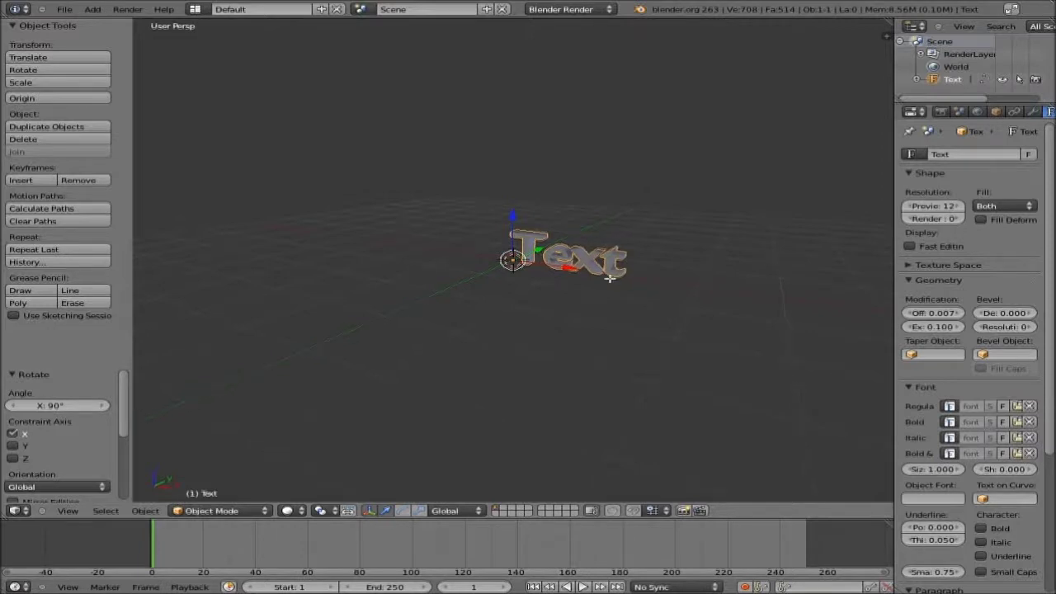
key(Tab)
key(BackSpace)
key(BackSpace)
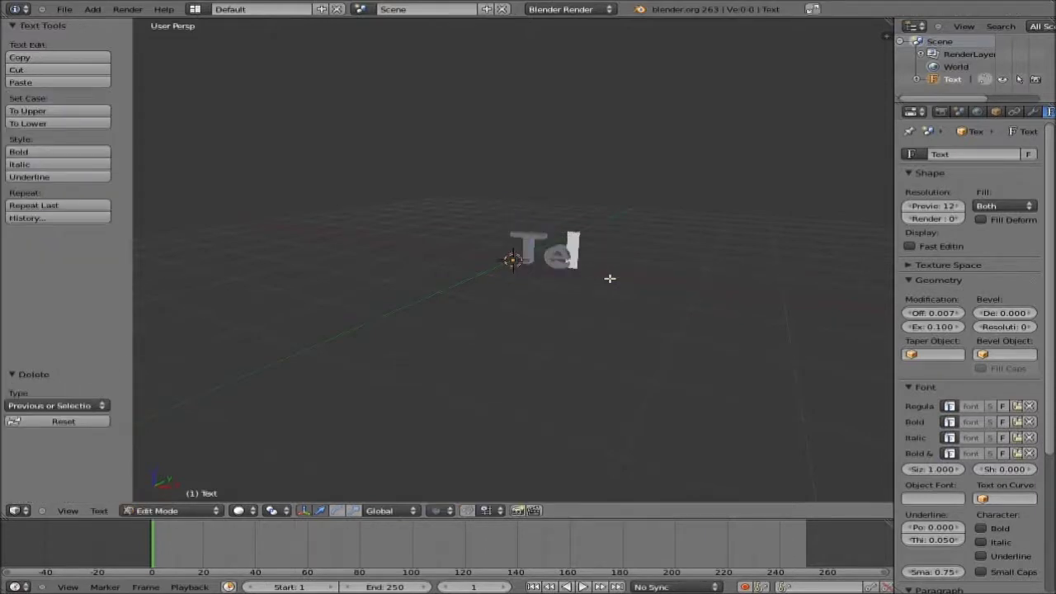
key(BackSpace)
key(BackSpace)
text(T)
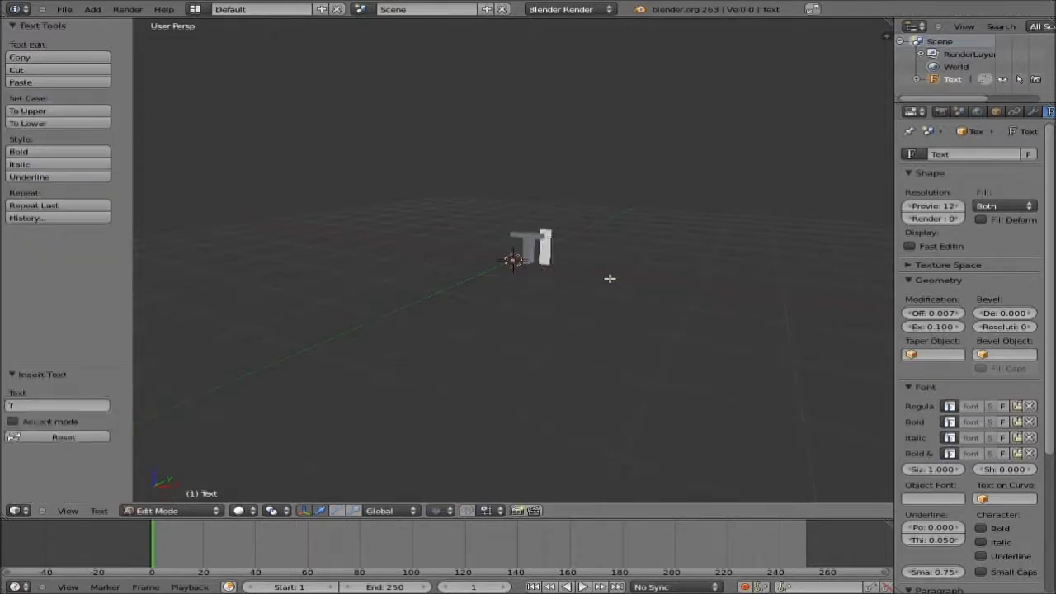
text(ud)
text(o)
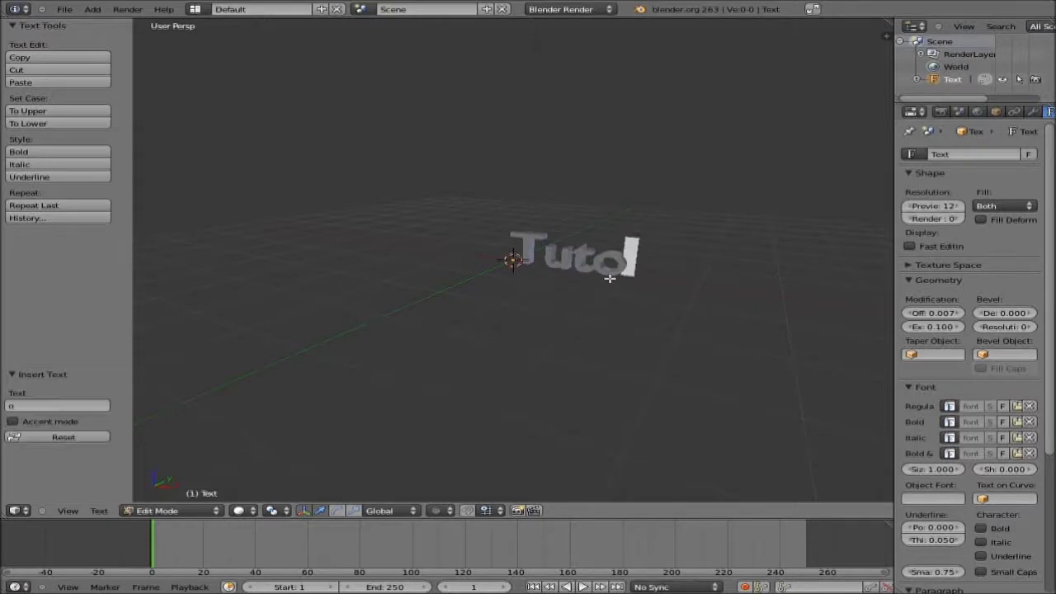
text(ri)
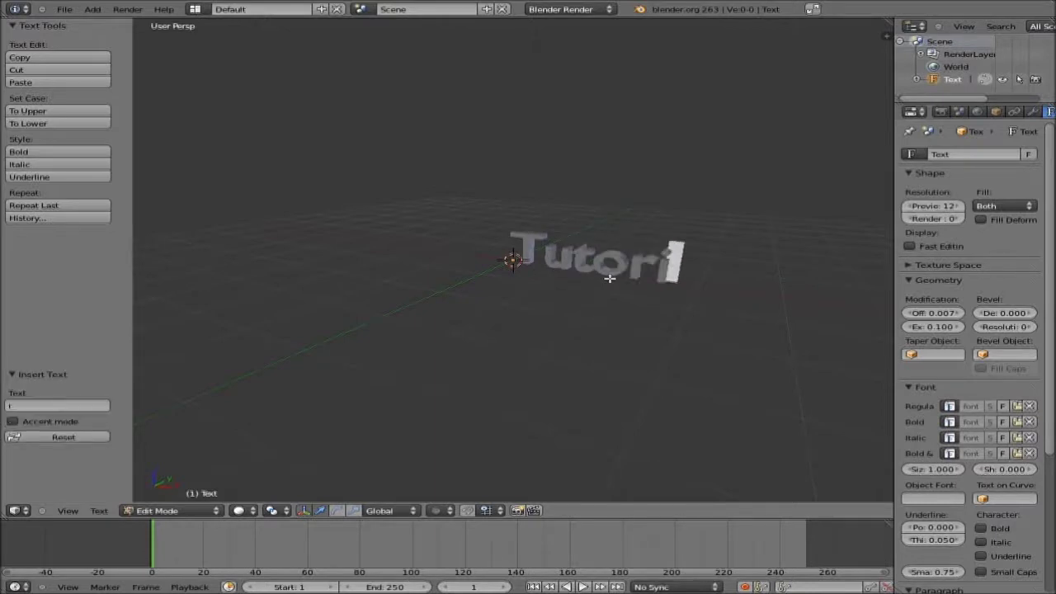
text(al)
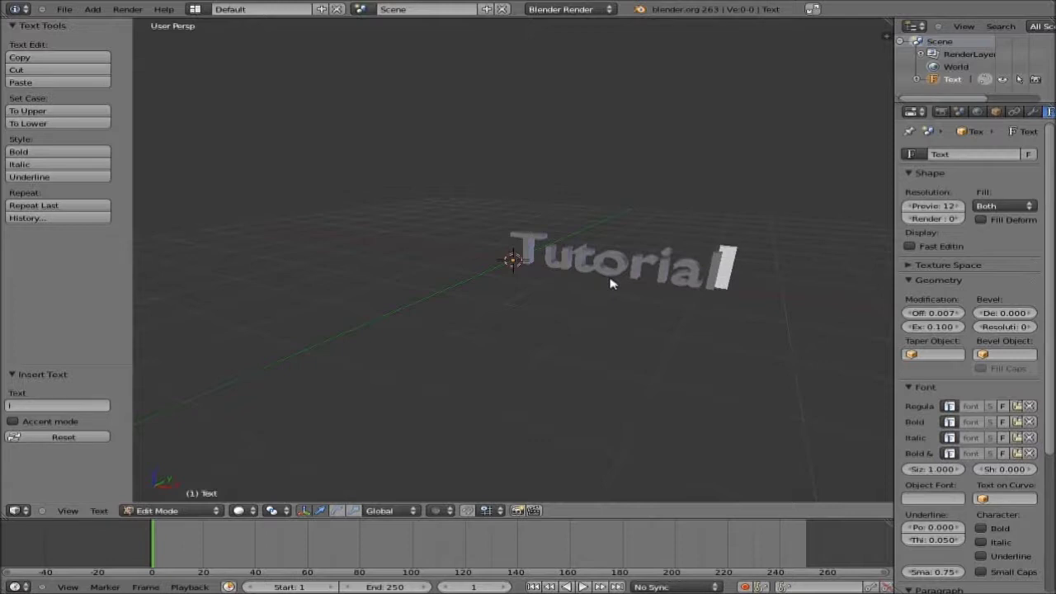
key(Tab)
- Move the "Tutorial" text about -1.504 units along the X axis to centre it roughly on the origin
key(g)
key(x)
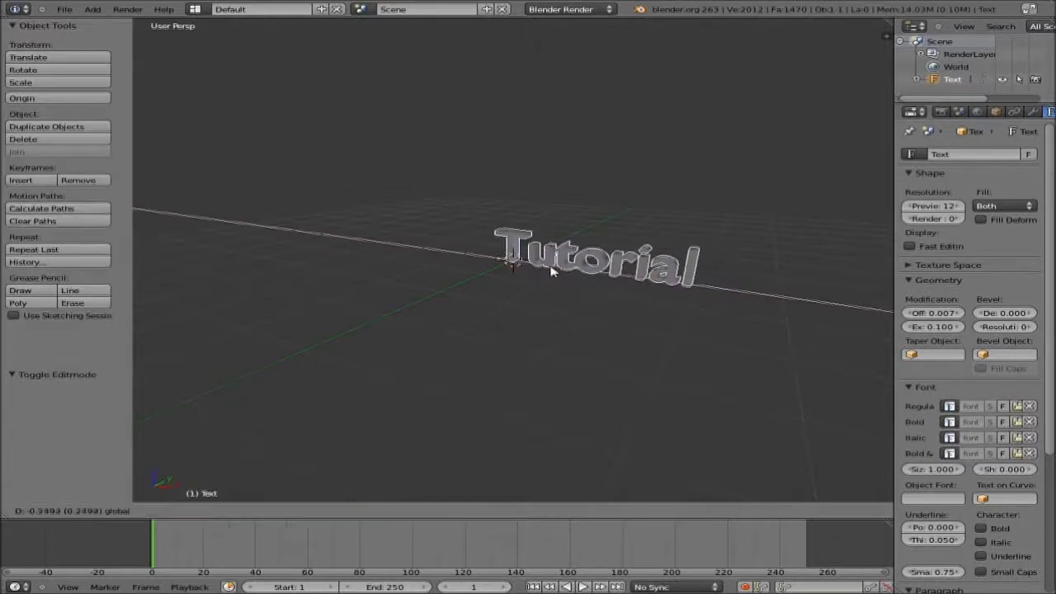
click(504, 270)
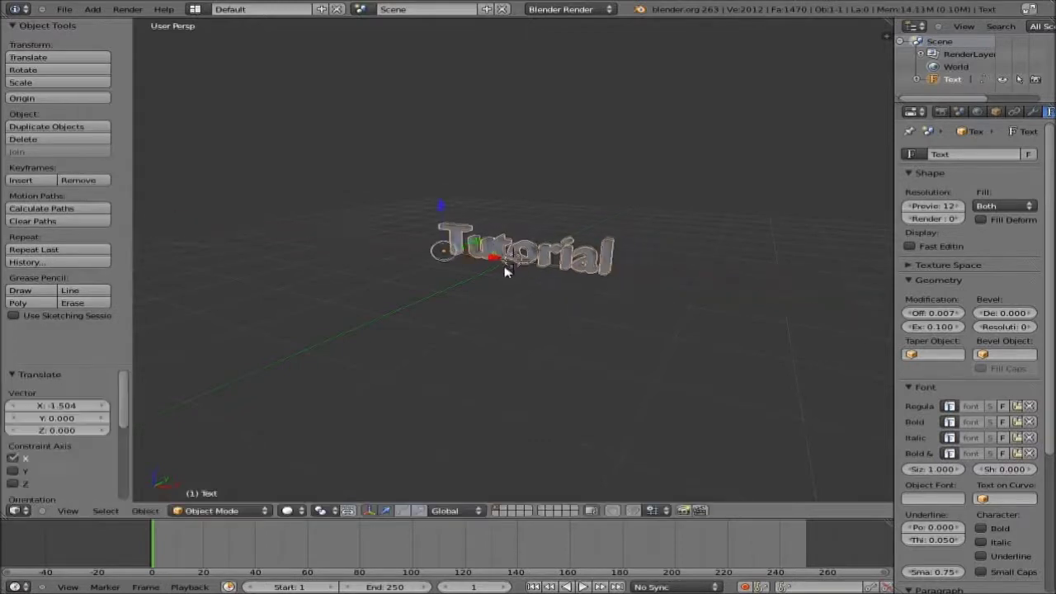
middle_drag(504, 271, 507, 272)
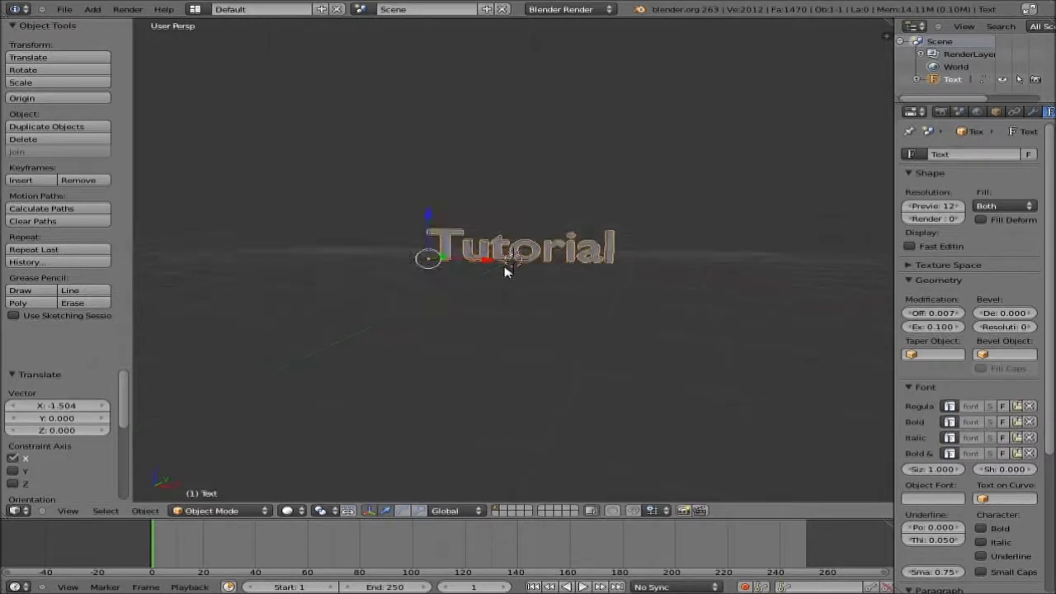
middle_drag(506, 272, 369, 492)
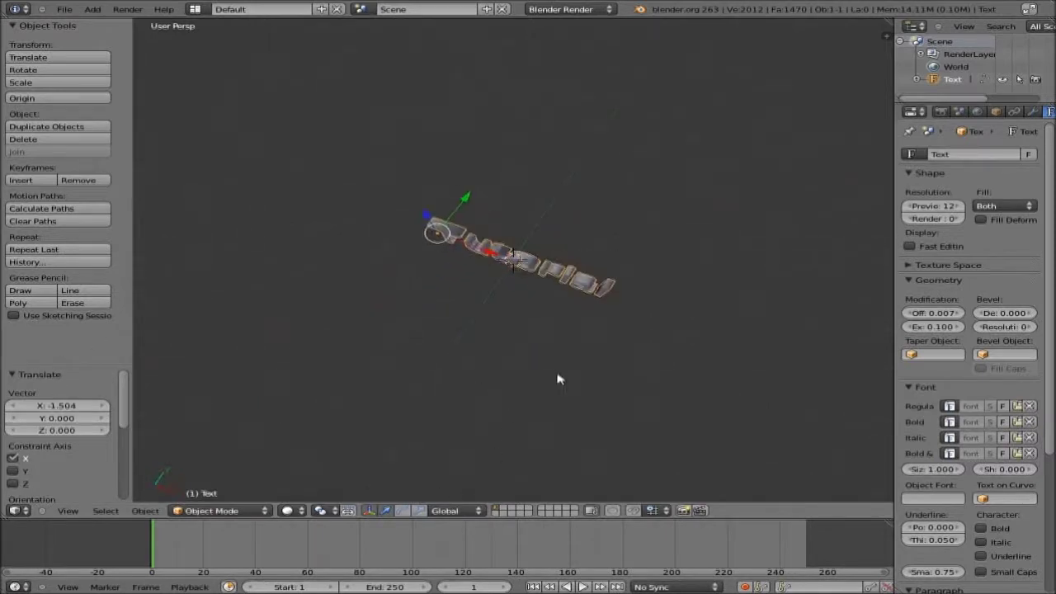
- Add a camera at the scene origin while looking at the "Tutorial" text from the front
middle_drag(558, 377, 600, 255)
key(space)
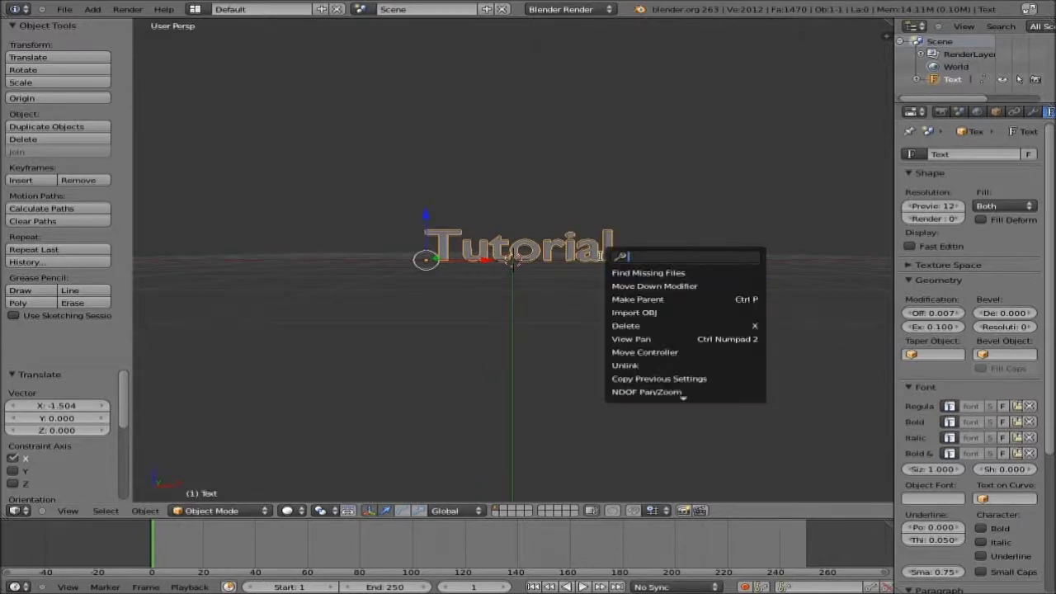
text(came)
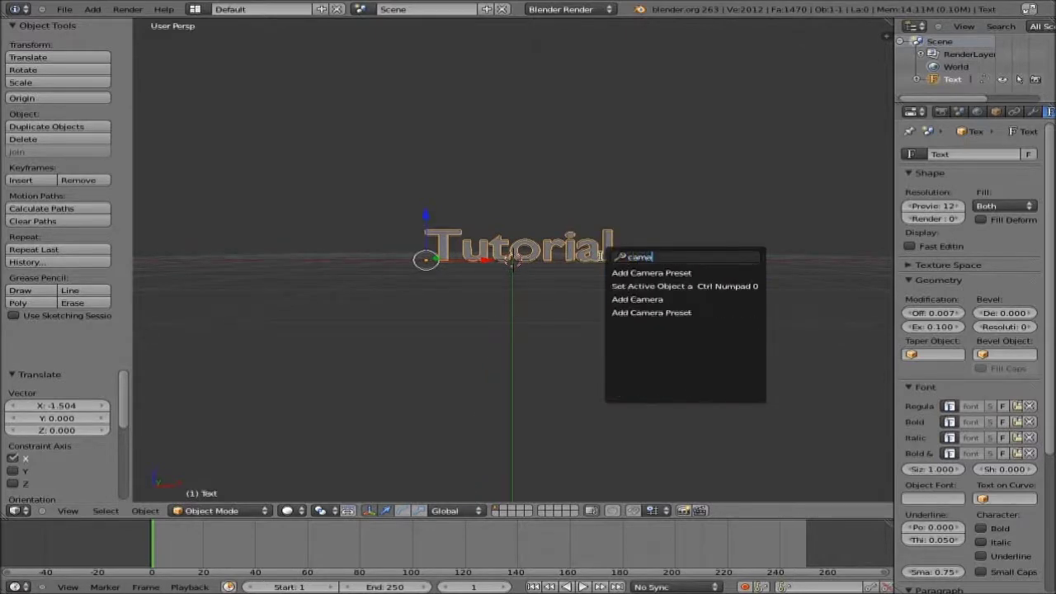
text(ra)
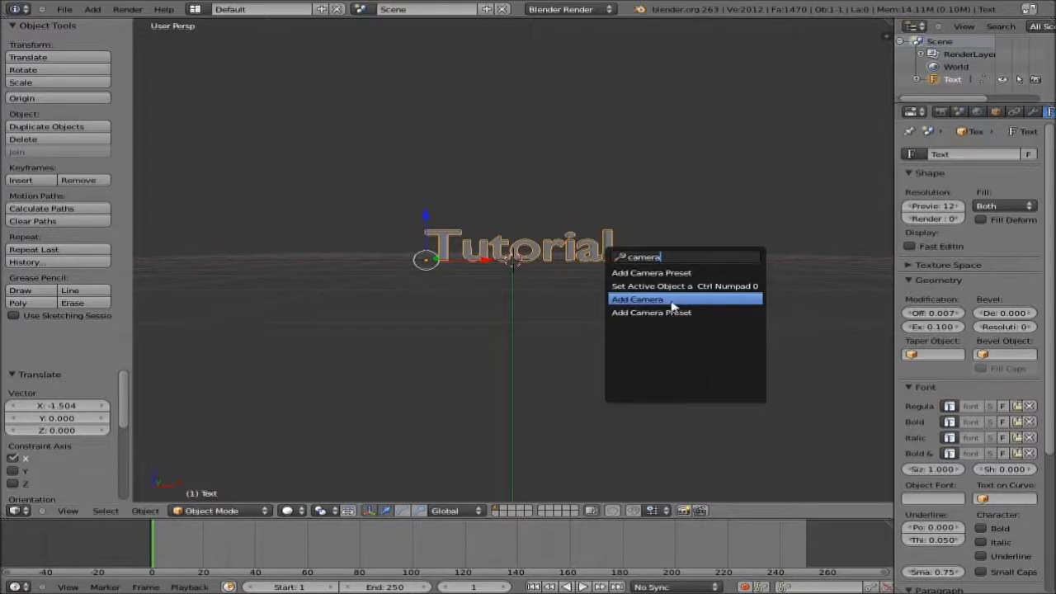
click(673, 308)
- Move the camera about -7.745 units along the Y axis, away from the front of the text
middle_drag(673, 307, 466, 339)
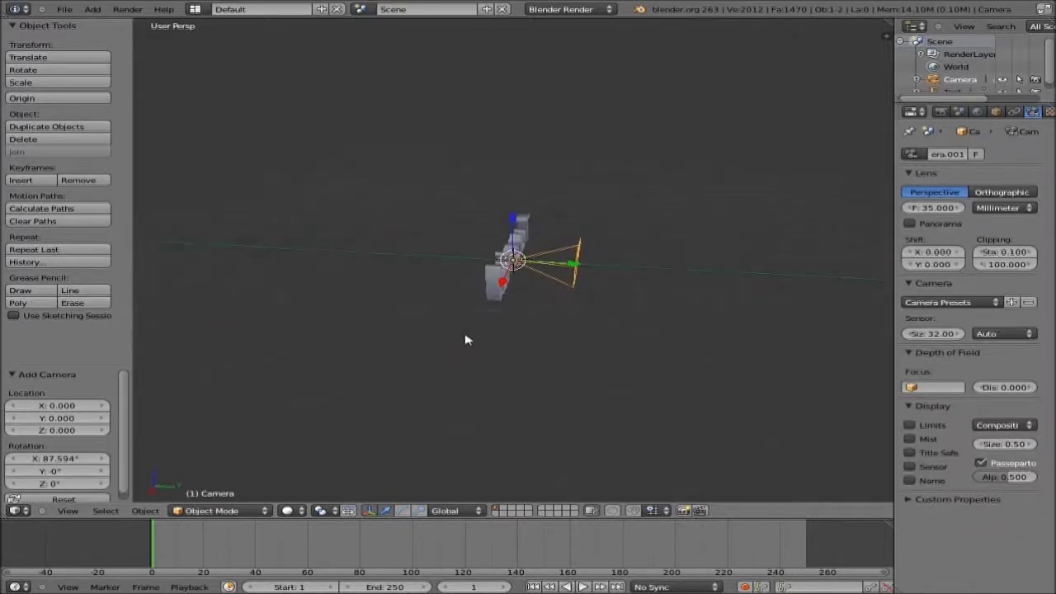
key(g)
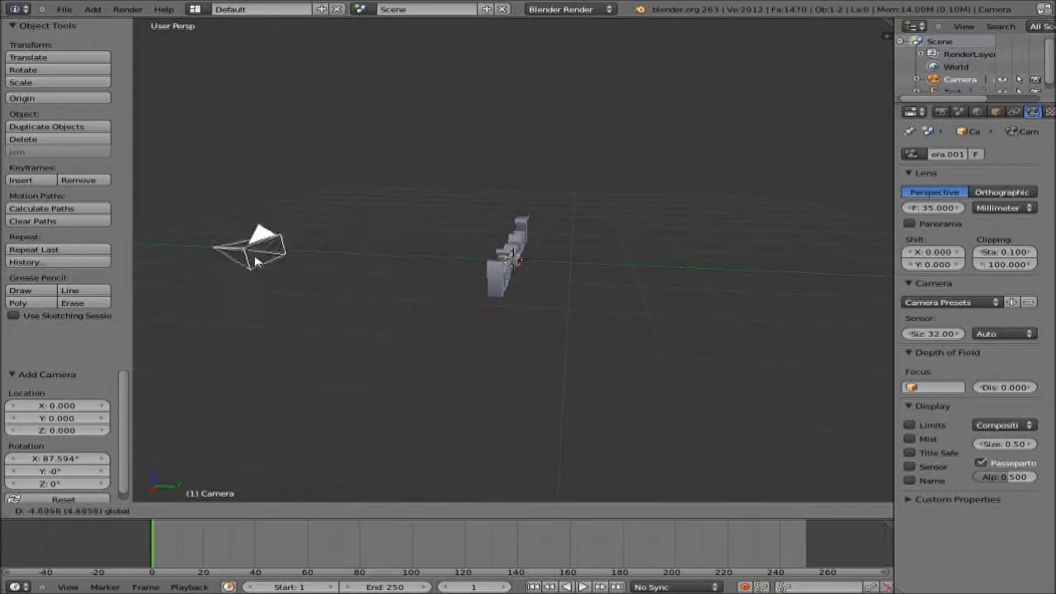
click(194, 247)
middle_drag(264, 271, 348, 263)
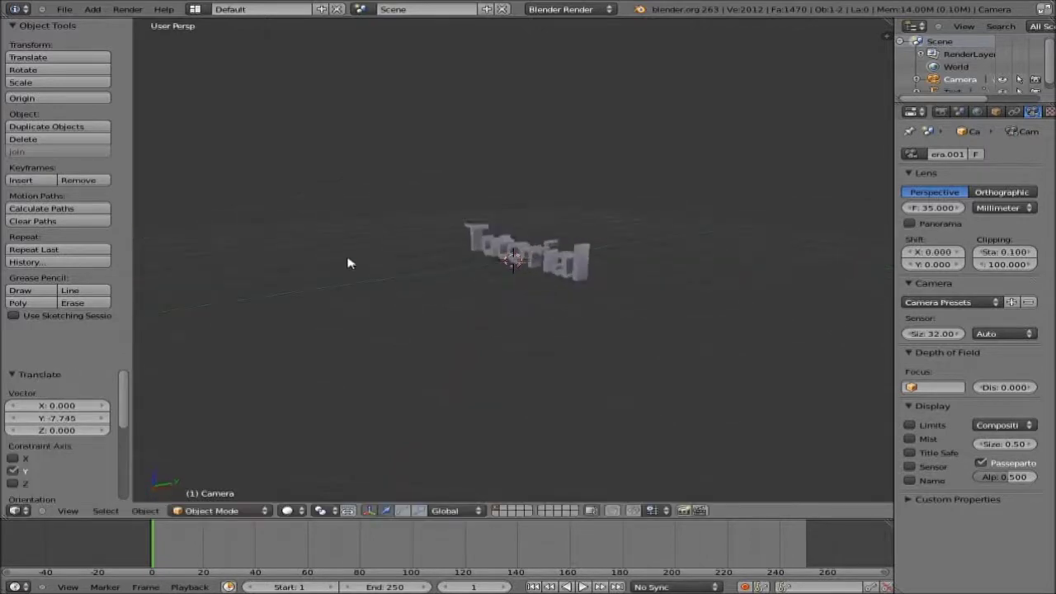
key(KP_4)
scroll(348, 263, up, 3)
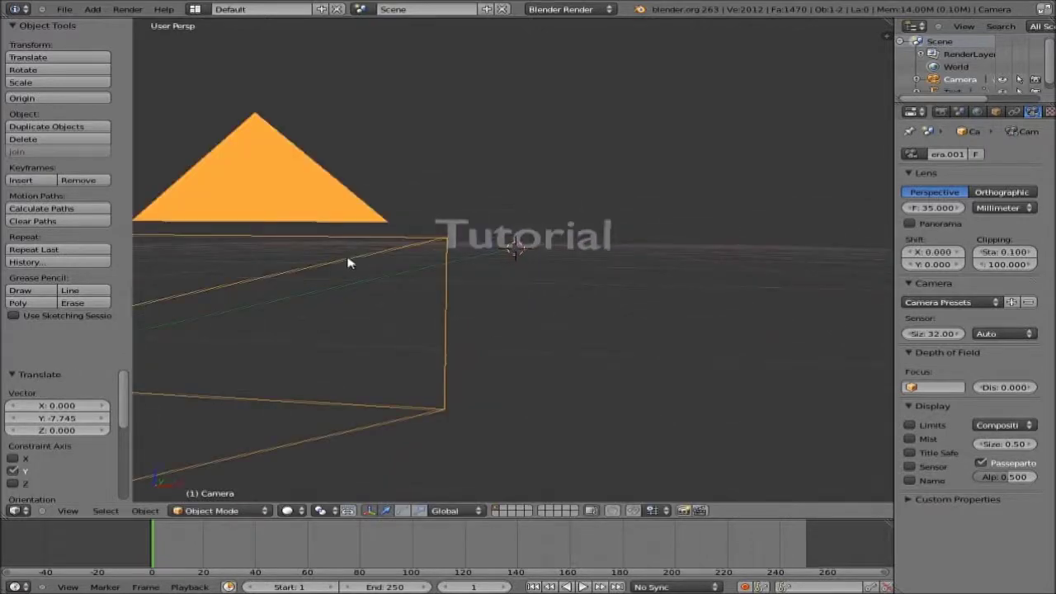
scroll(348, 263, down, 3)
key(KP_4)
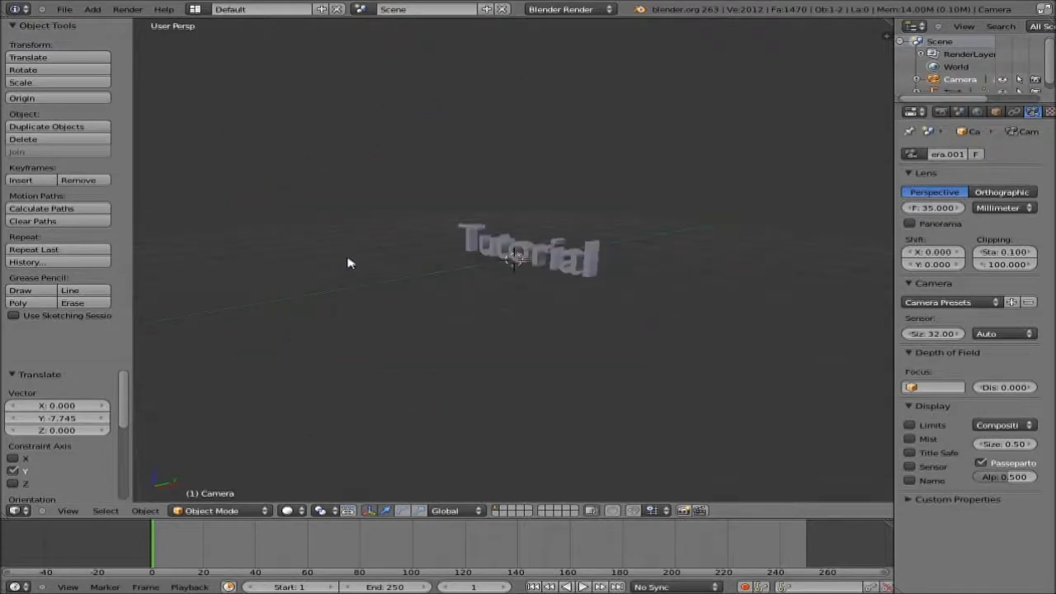
key(KP_6)
scroll(320, 354, down, 4)
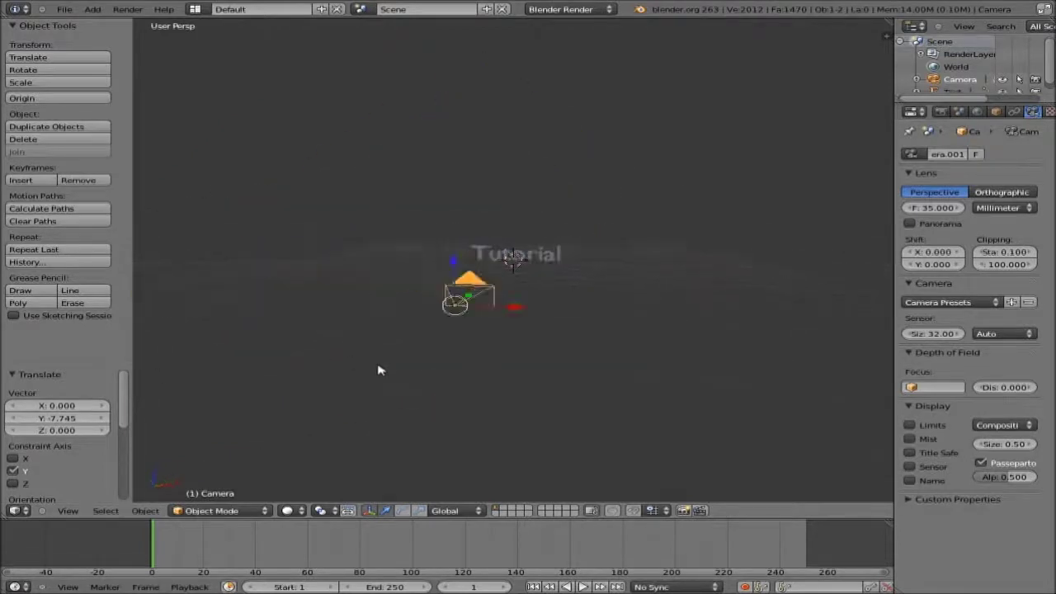
- Nudge the camera about 0.034 units along X and raise it along Z by about 0.230 and another 0.113 units
key(KP_8)
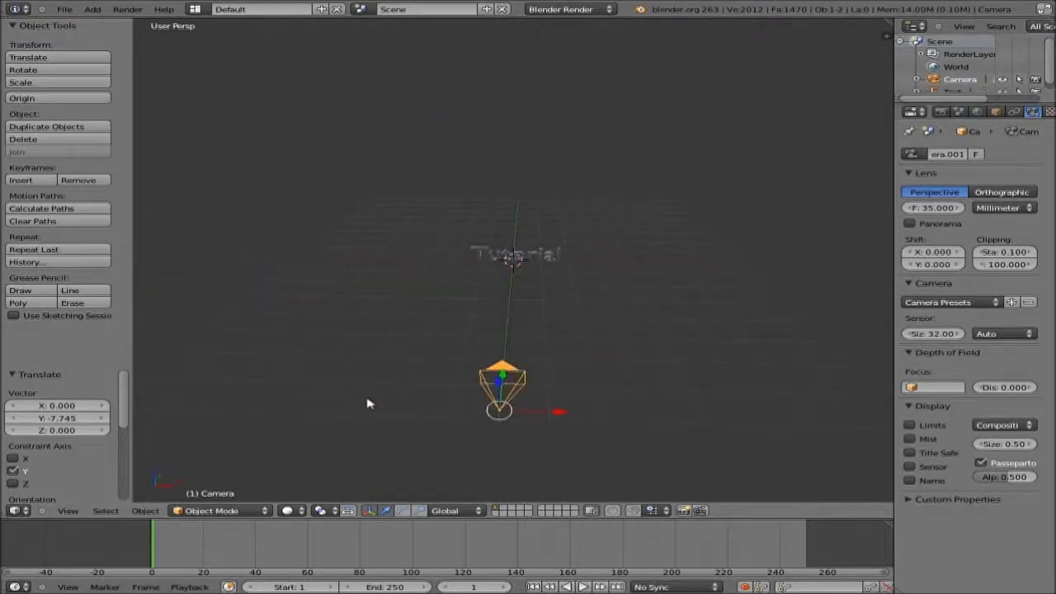
drag(565, 421, 565, 421)
key(g)
key(z)
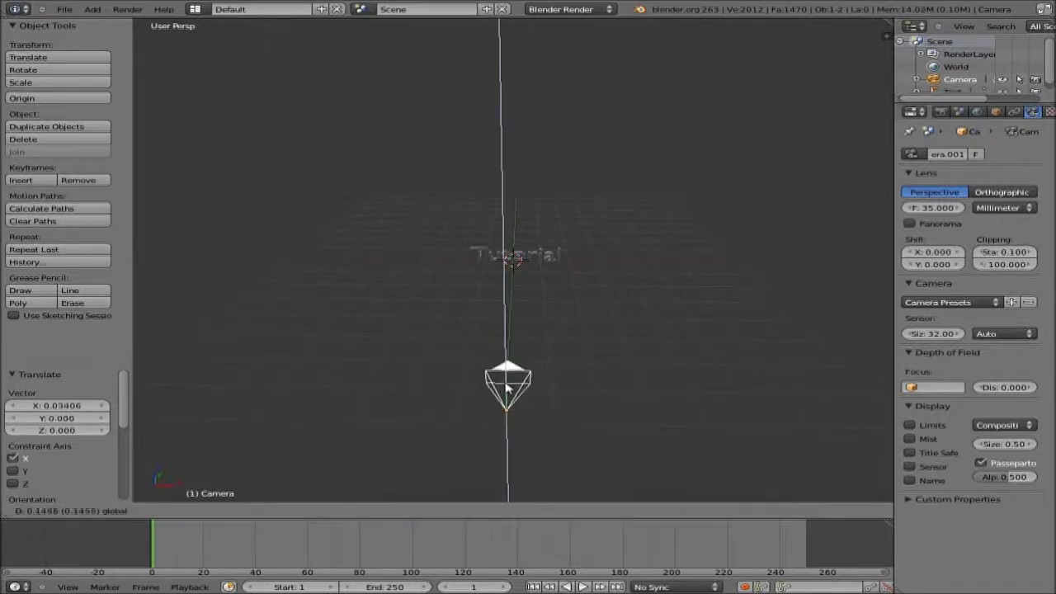
click(533, 386)
scroll(533, 386, down, 5)
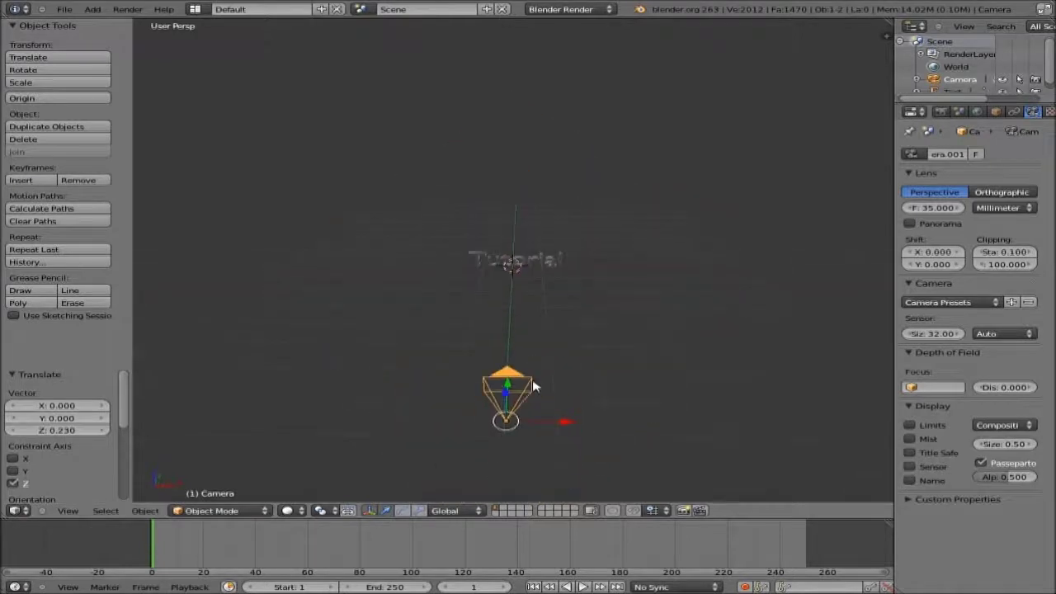
drag(507, 382, 517, 386)
scroll(517, 386, up, 4)
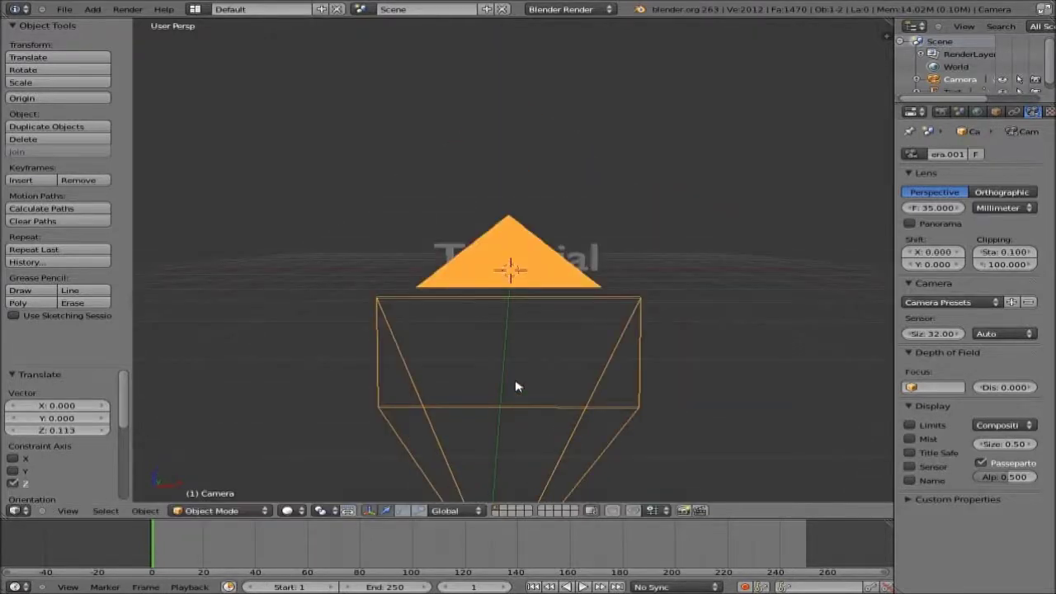
scroll(516, 387, down, 4)
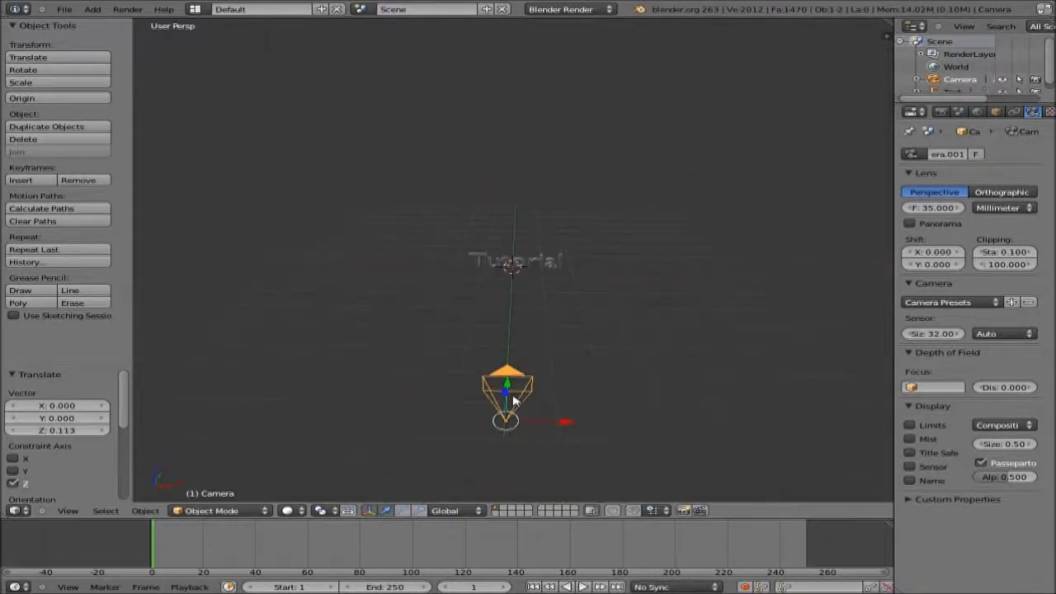
- Shift the camera along X by about 0.067 units twice to line it up with the middle of the text
key(g)
key(x)
click(565, 413)
scroll(566, 412, up, 4)
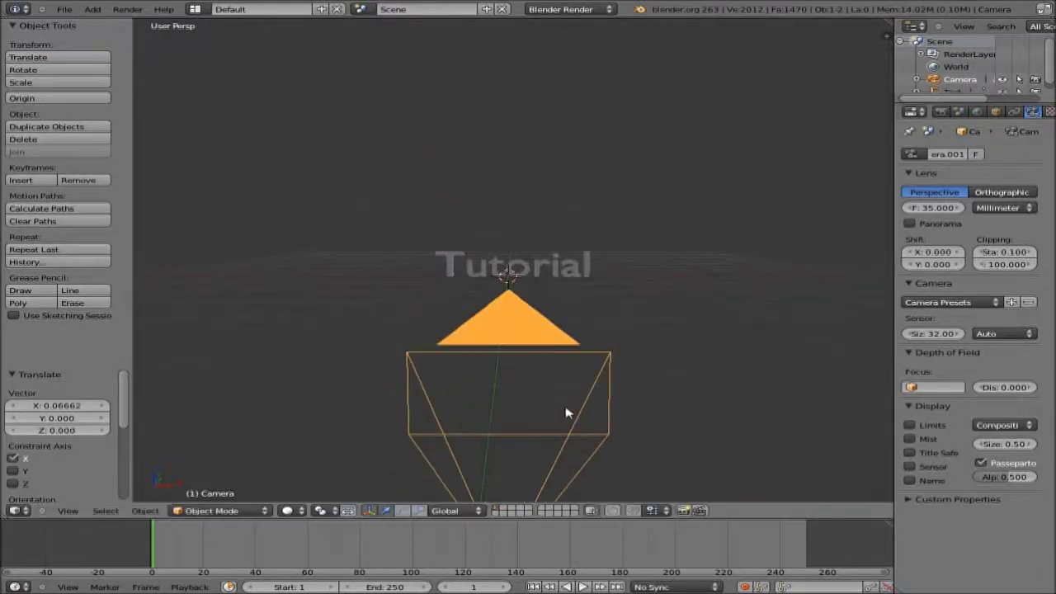
scroll(566, 413, down, 4)
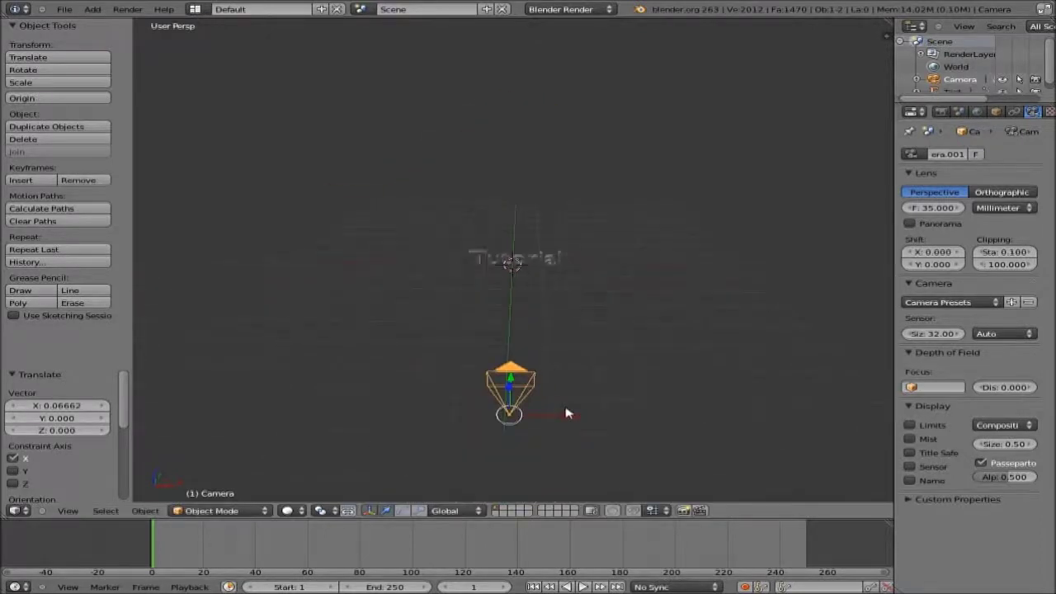
key(g)
key(x)
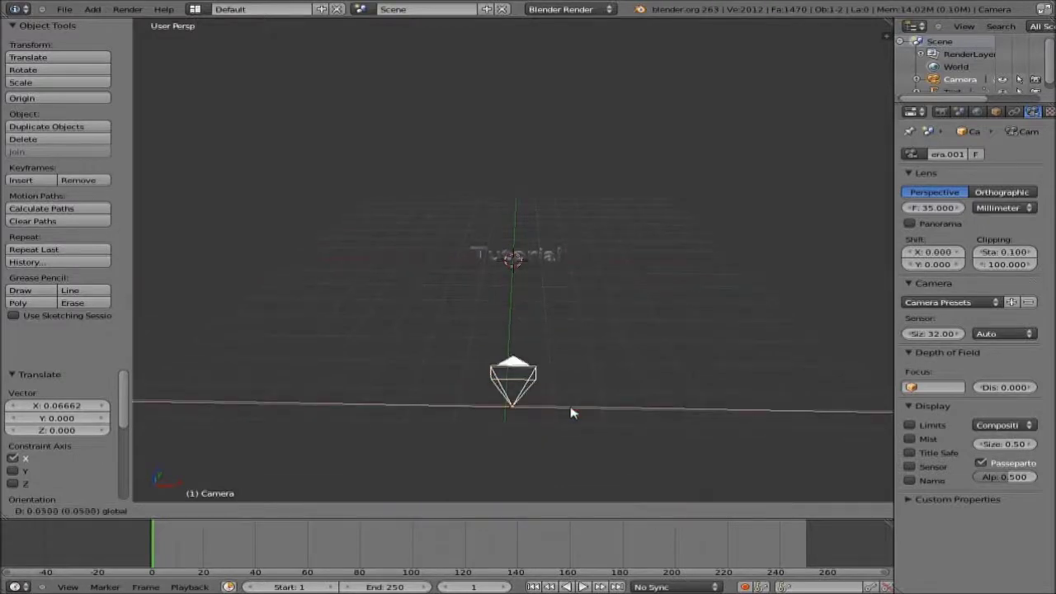
click(571, 412)
scroll(573, 412, up, 4)
scroll(574, 412, up, 1)
scroll(573, 412, down, 5)
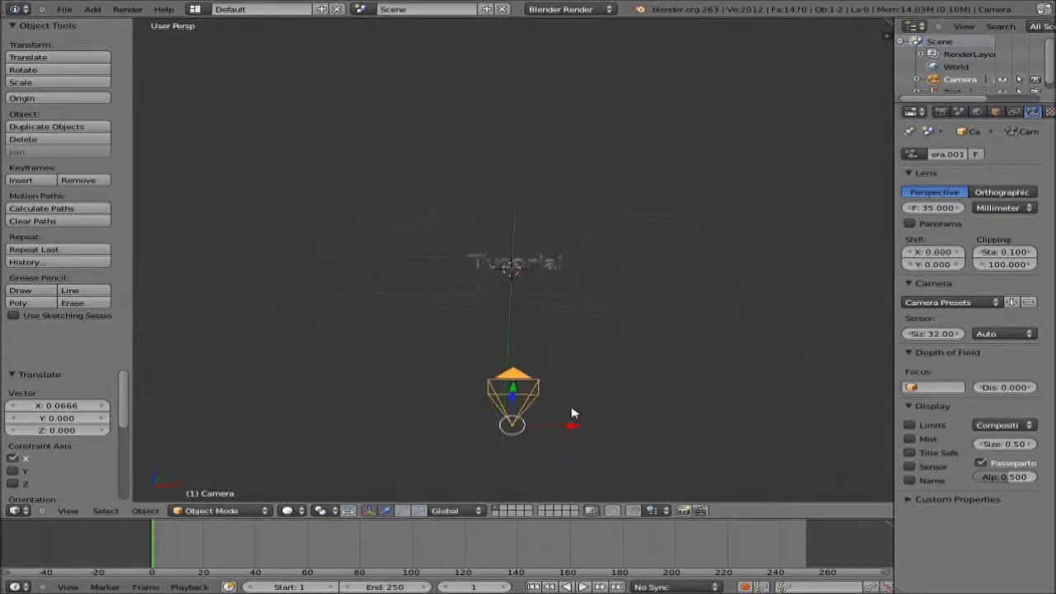
- Add a cube at the scene origin
middle_drag(571, 413, 582, 360)
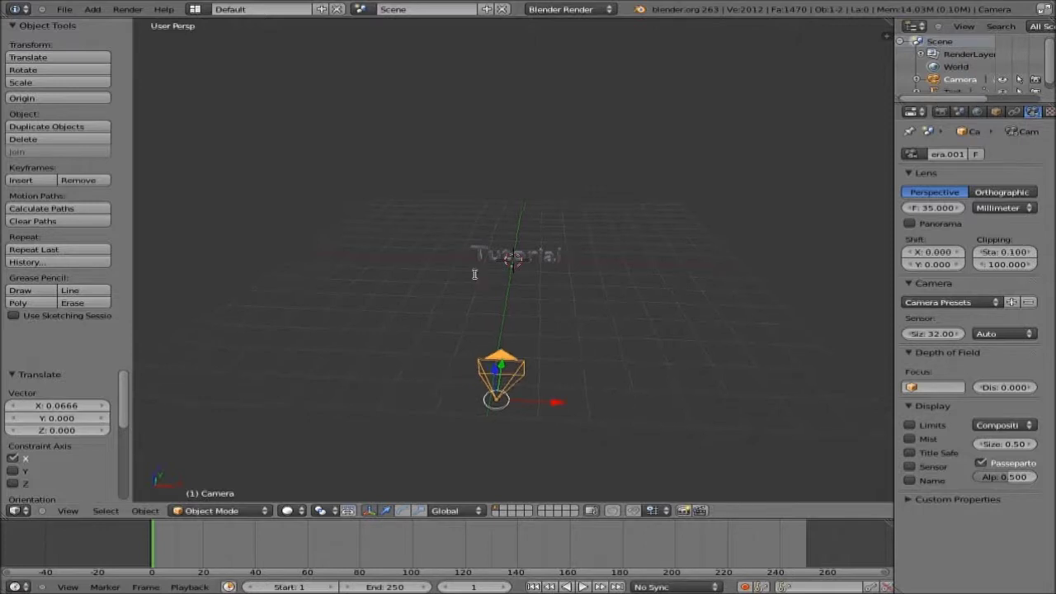
key(space)
text(cu)
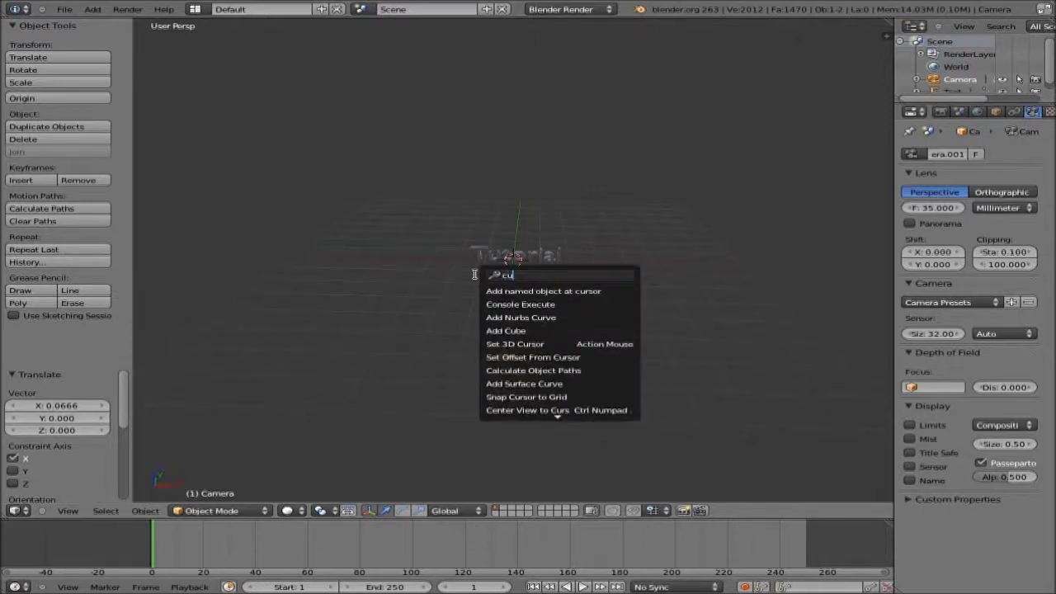
text(be)
key(Return)
- Lower the cube about 1.271 units along the Z axis, below the "Tutorial" text
middle_drag(434, 276, 368, 244)
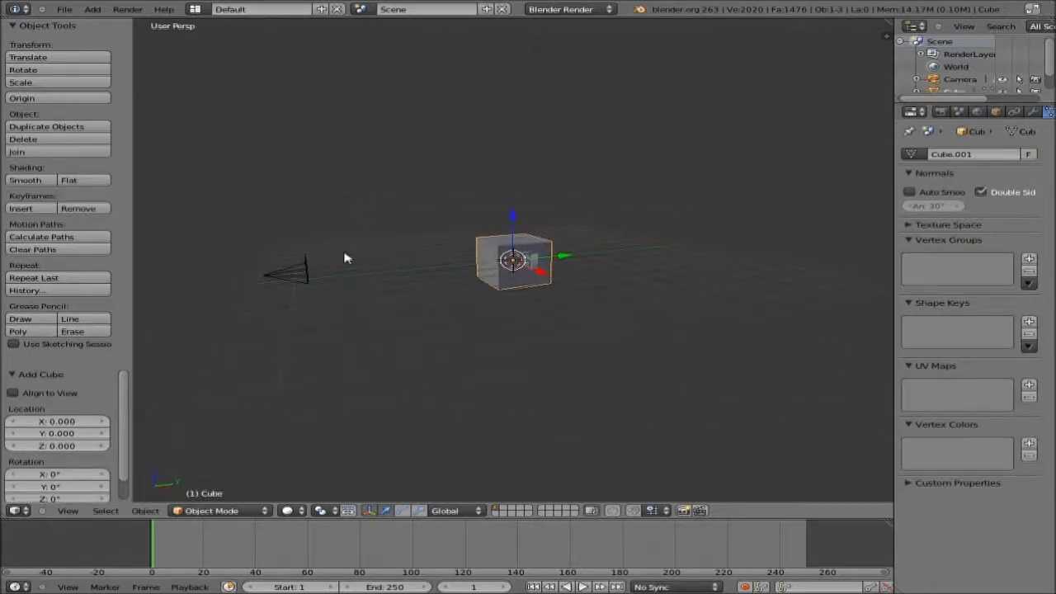
key(g)
key(z)
click(509, 257)
- Raise the cube along Z by about 0.185 and another 0.071 units to bring its top up to the letters' base
scroll(506, 289, up, 3)
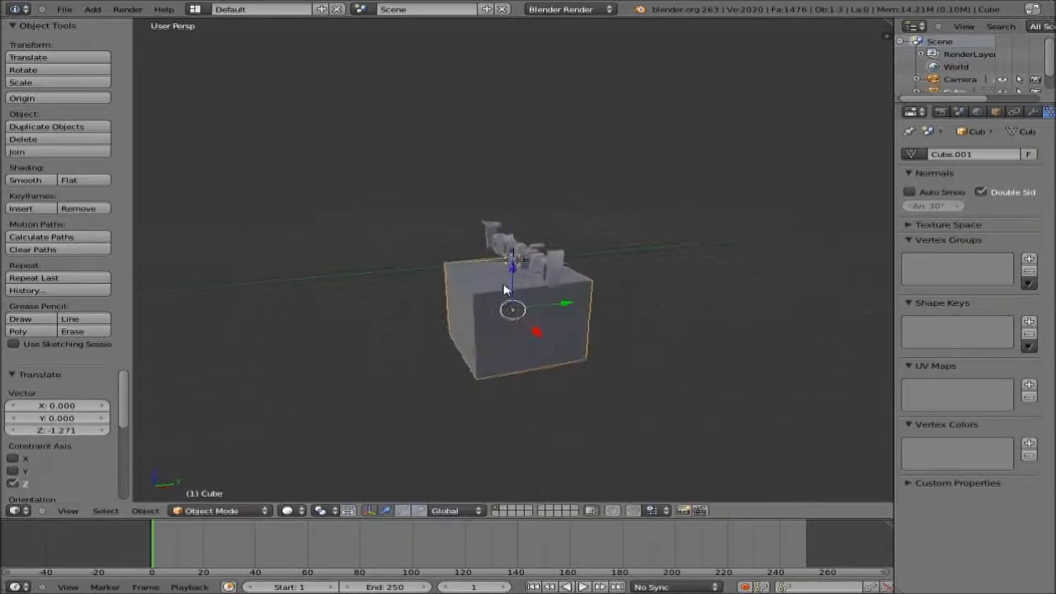
scroll(507, 289, up, 4)
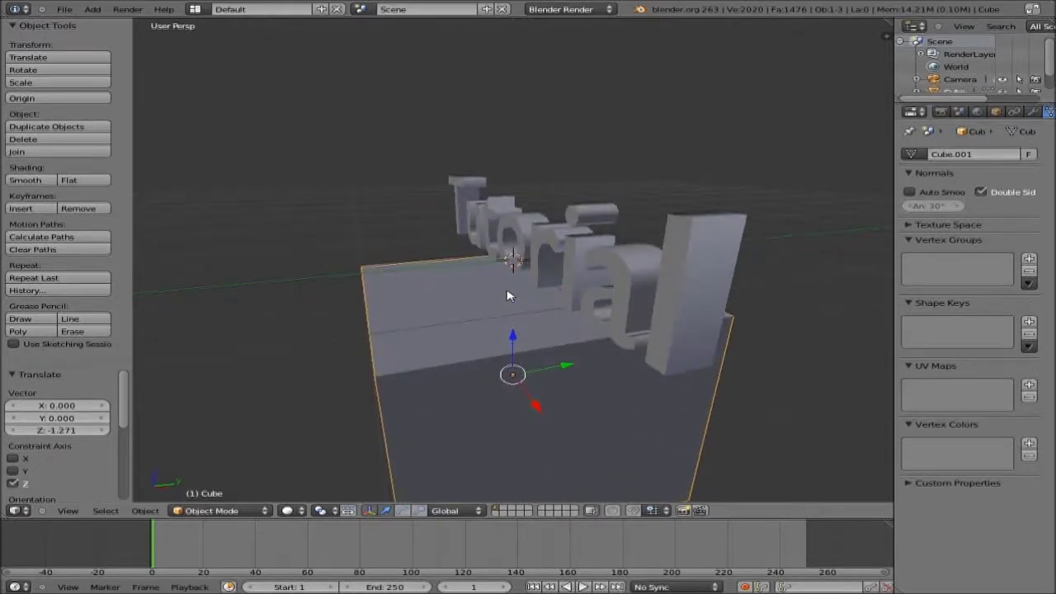
scroll(507, 296, up, 2)
key(g)
key(z)
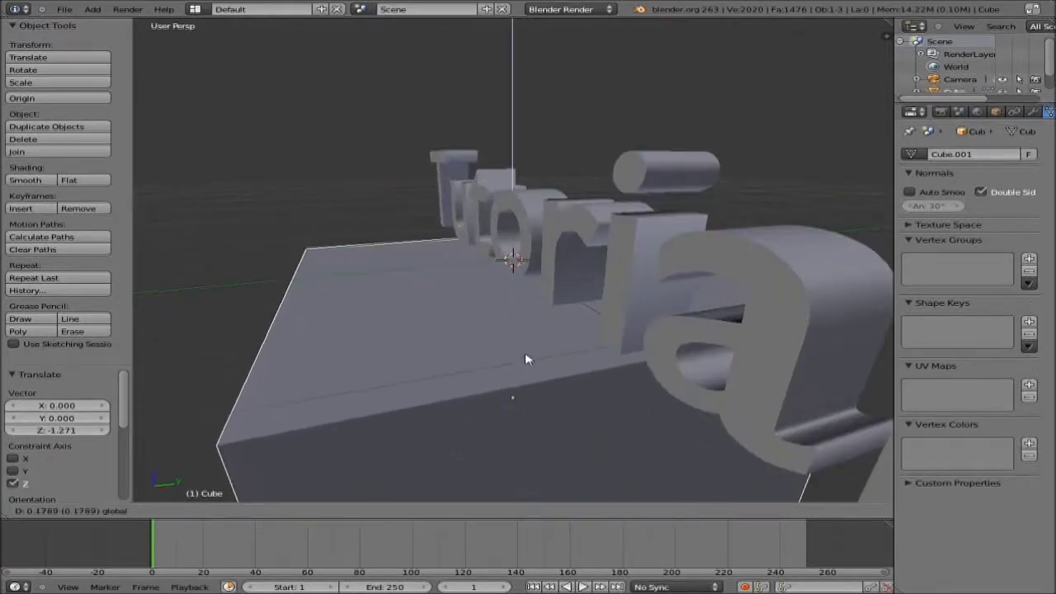
click(524, 352)
middle_drag(525, 352, 553, 332)
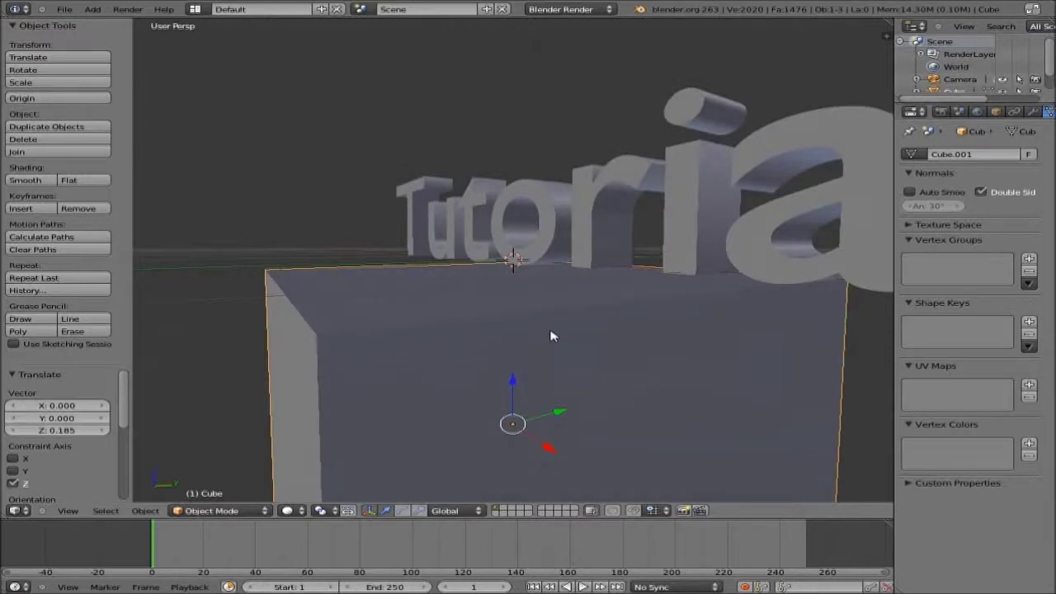
key(g)
key(z)
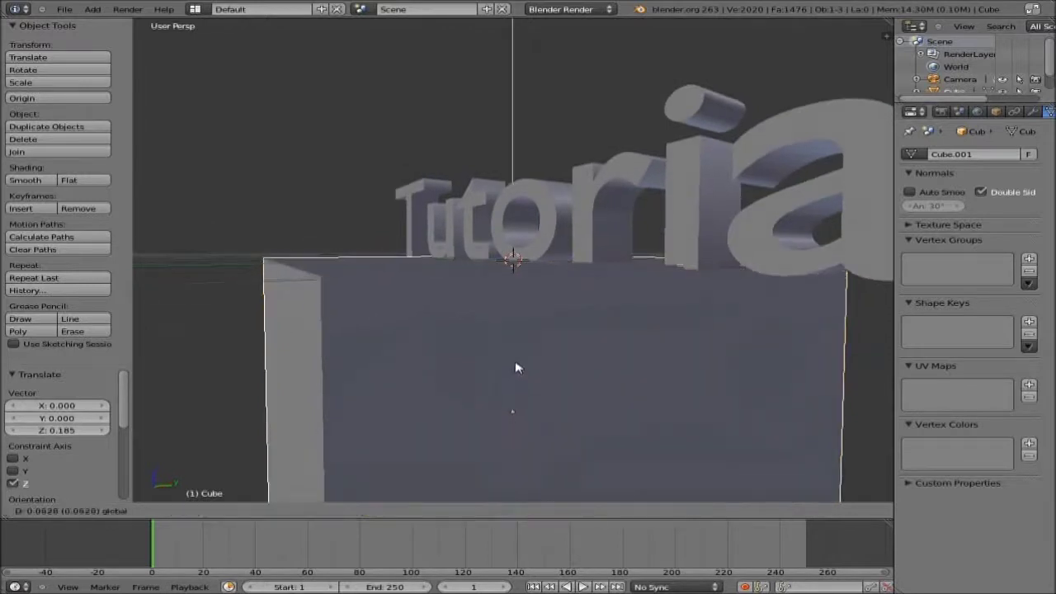
click(516, 372)
- Stretch the cube into a wide floor by setting its scale to about 35.8 on X and 12.1 on Y
middle_drag(517, 372, 800, 377)
scroll(793, 377, down, 3)
scroll(483, 309, down, 2)
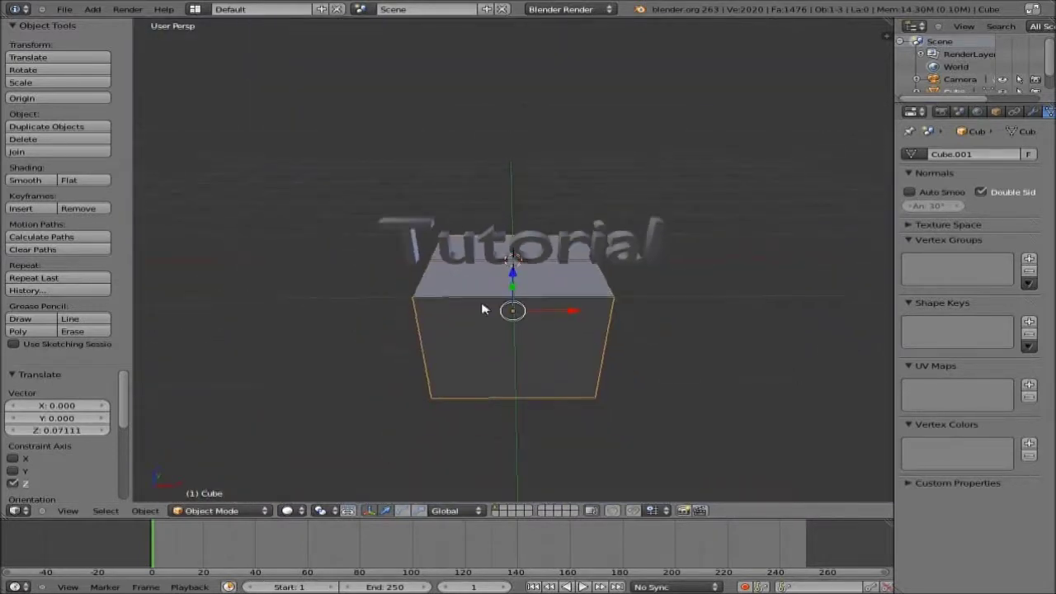
scroll(483, 310, down, 1)
click(995, 112)
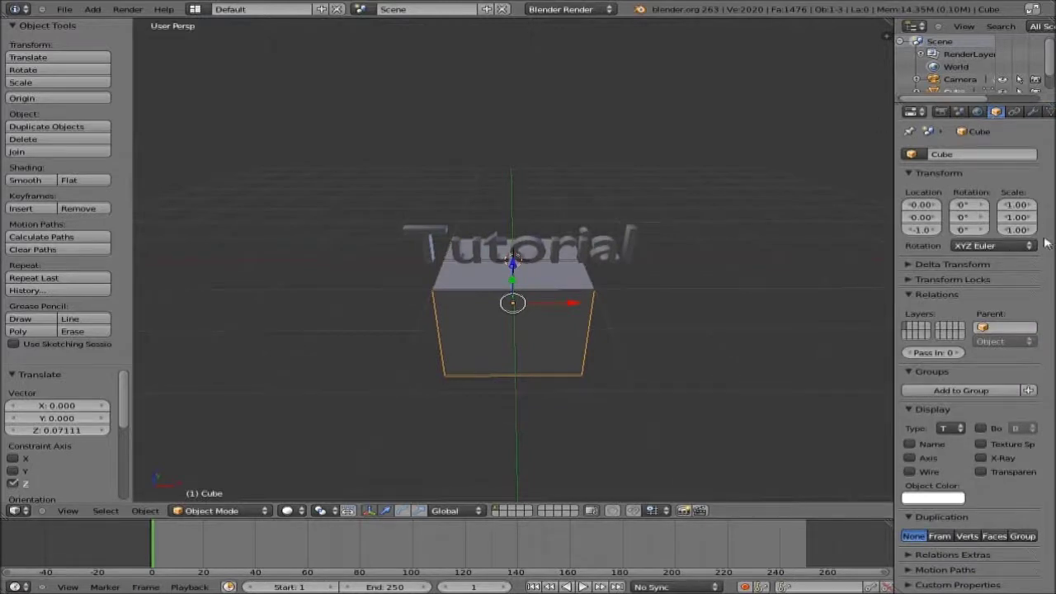
drag(1019, 205, 1002, 225)
- Add a second cube at the scene origin, above the floor
scroll(663, 269, down, 3)
middle_drag(653, 276, 689, 304)
scroll(643, 281, up, 3)
scroll(644, 282, down, 3)
scroll(645, 285, down, 4)
key(space)
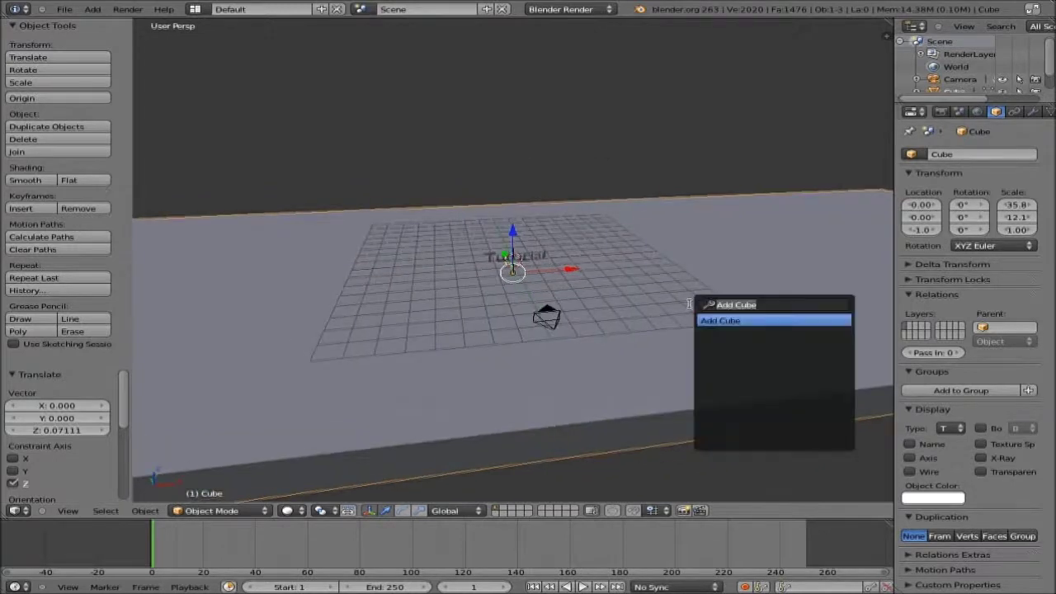
text(cube)
key(Return)
- Move the second cube about 1.425 units along the Y axis, behind the text
middle_drag(692, 307, 509, 319)
scroll(467, 323, up, 2)
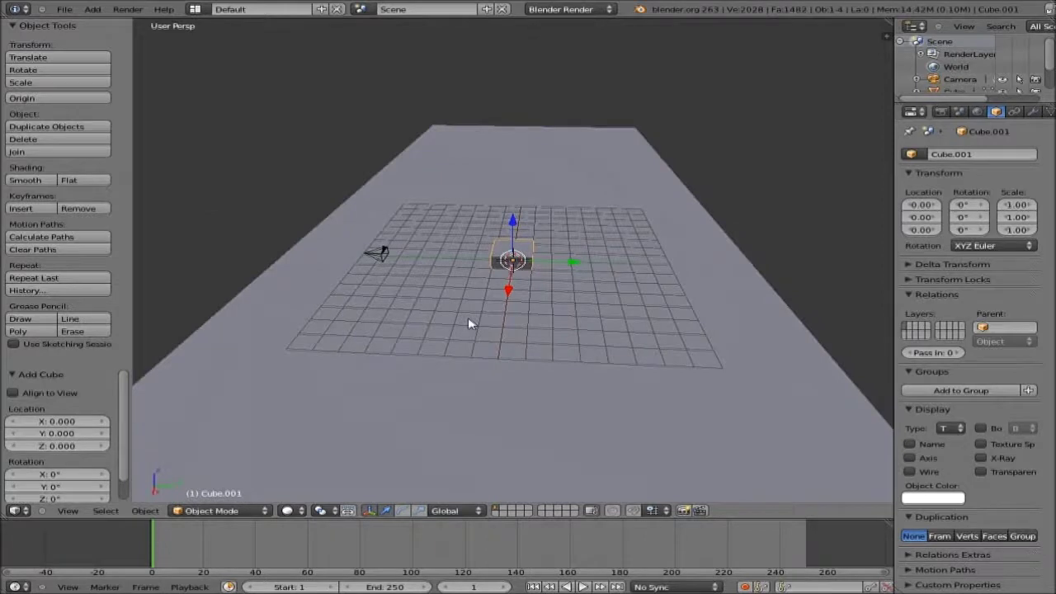
key(g)
key(y)
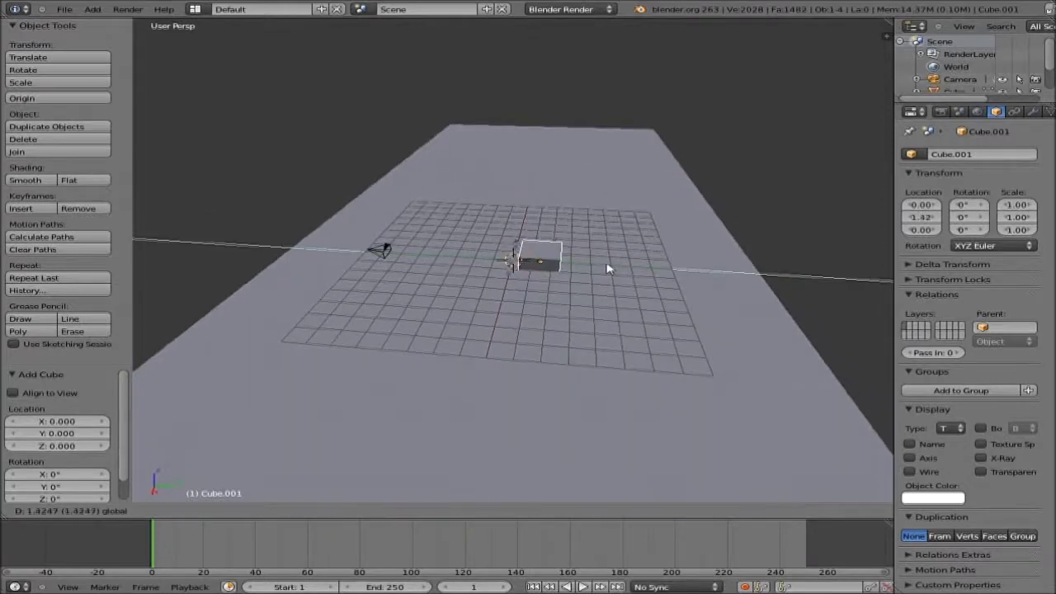
click(607, 268)
- Turn the second cube into a back wall by scaling it to about 50.7 on X, 0.75 on Y and 65.3 on Z
mouse_move(1016, 205)
mouse_down()
mouse_move(1046, 203)
mouse_move(1014, 223)
mouse_up()
drag(1016, 230, 1055, 231)
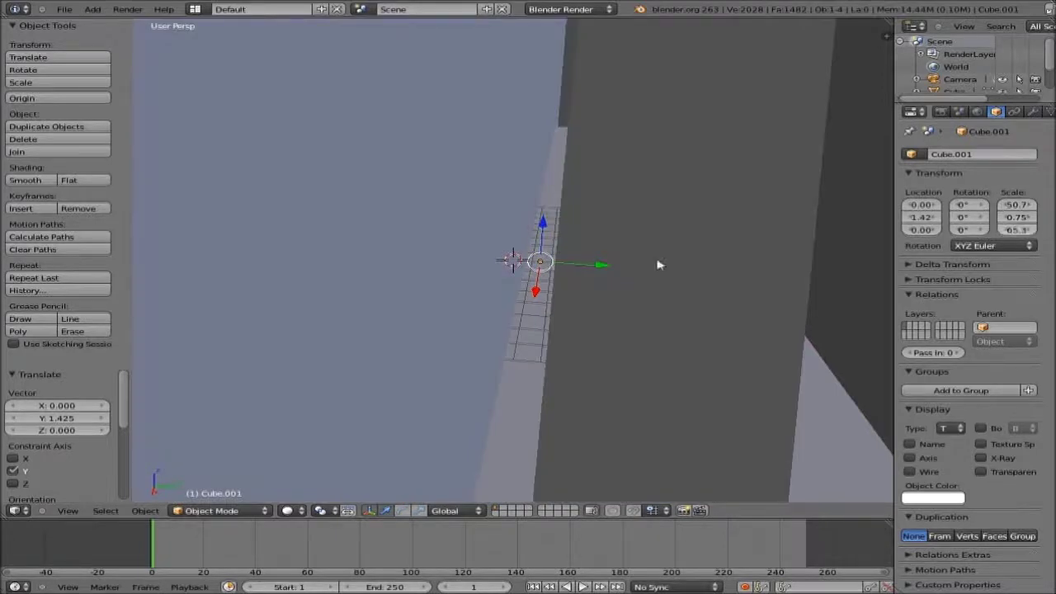
middle_drag(658, 265, 600, 267)
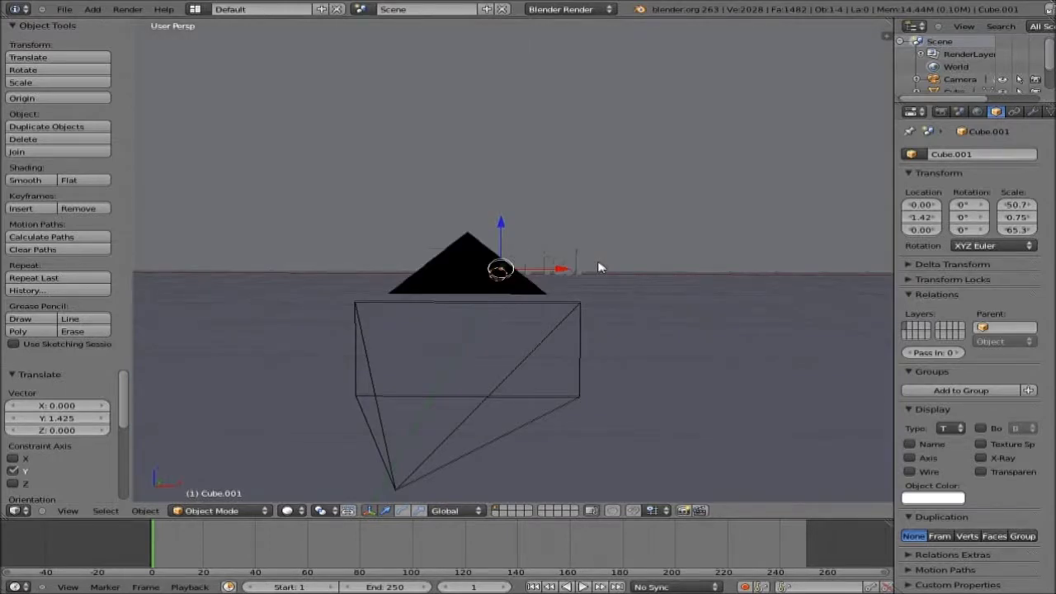
key(Home)
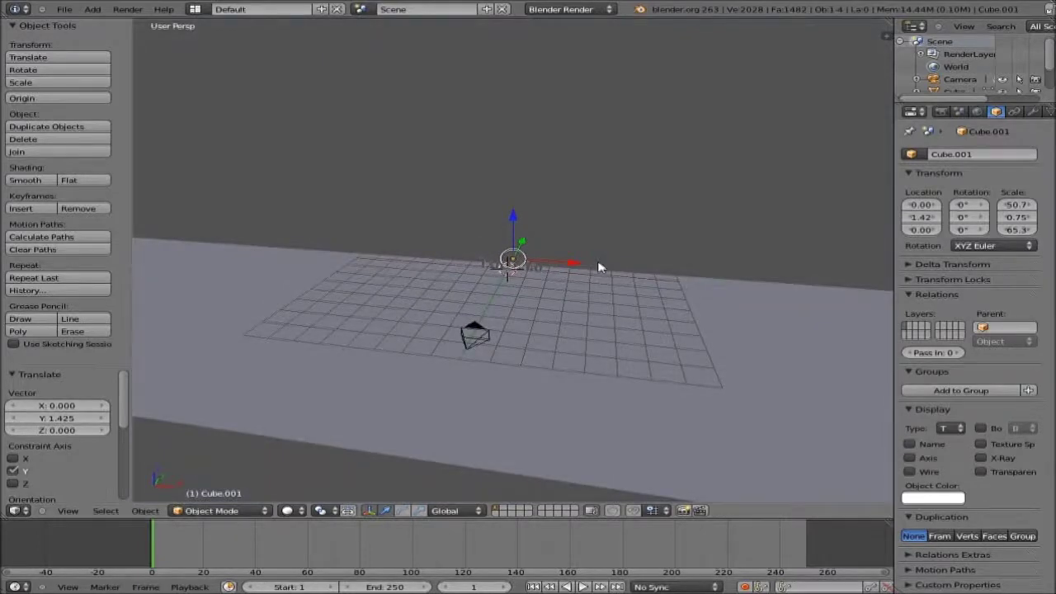
- Select the "Tutorial" text and display its font and geometry settings
middle_drag(599, 266, 536, 263)
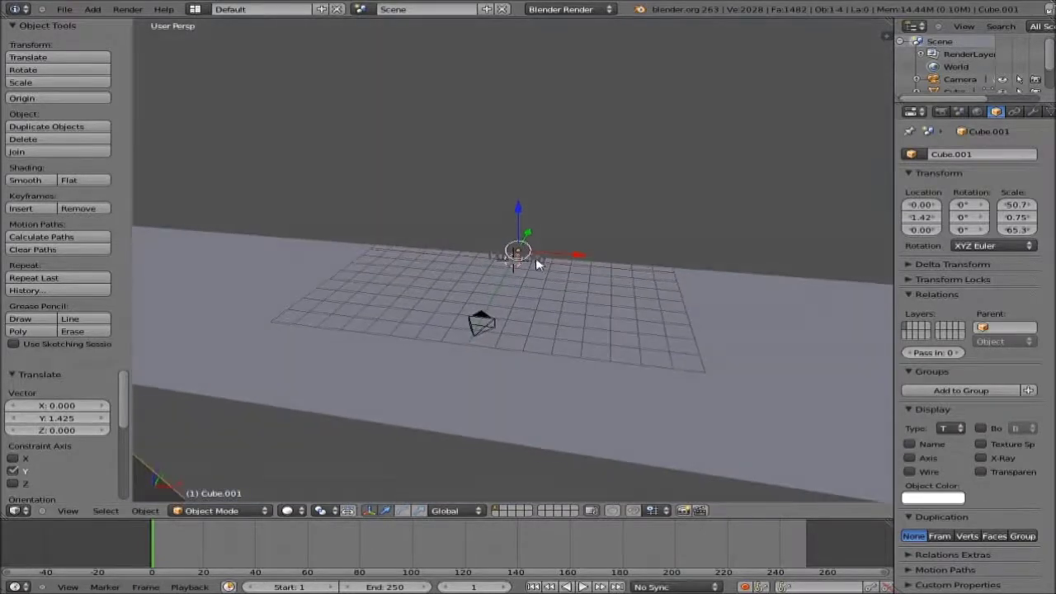
key(shift+a)
click(561, 330)
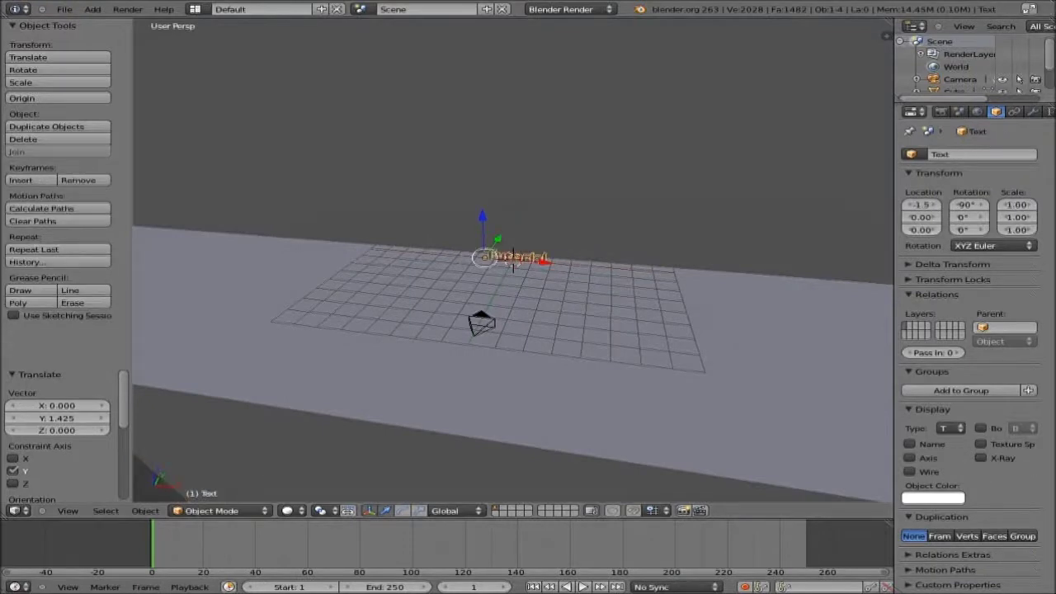
click(1049, 111)
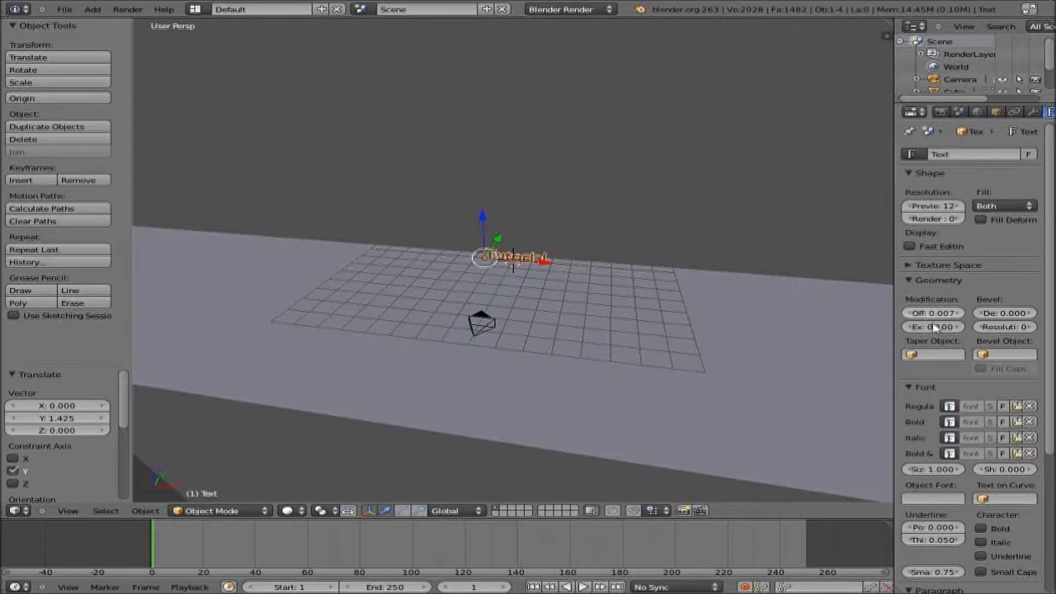
drag(932, 327, 929, 290)
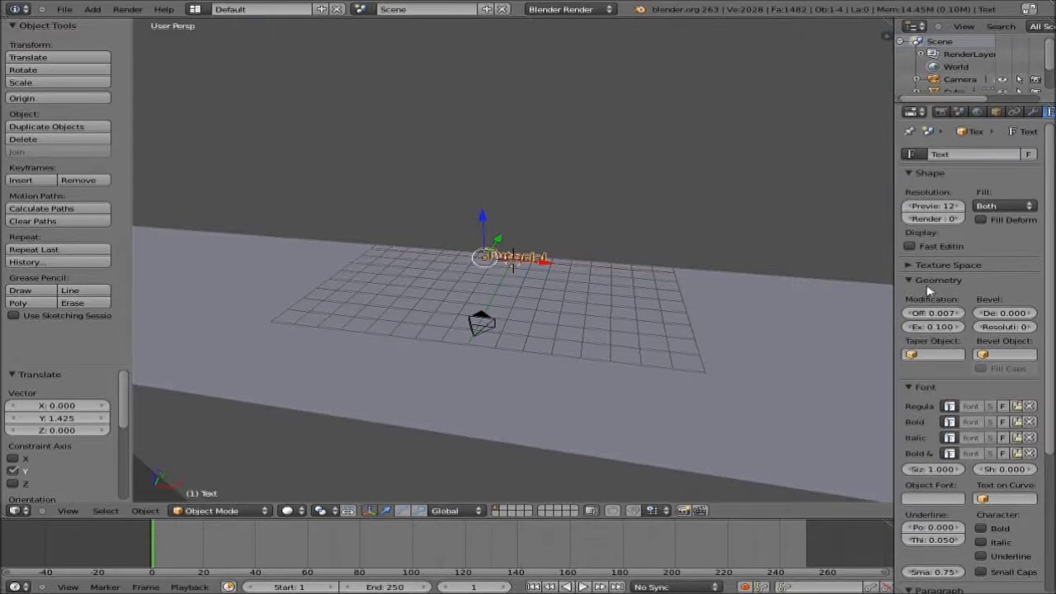
- Widen the properties area and create a new material for the "Tutorial" text
click(977, 112)
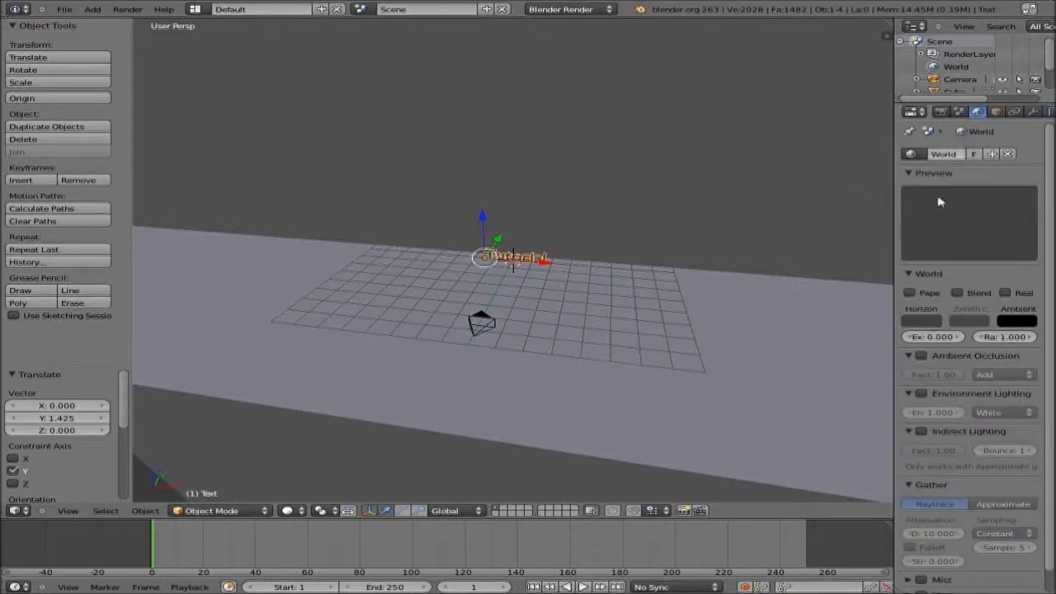
drag(890, 248, 829, 254)
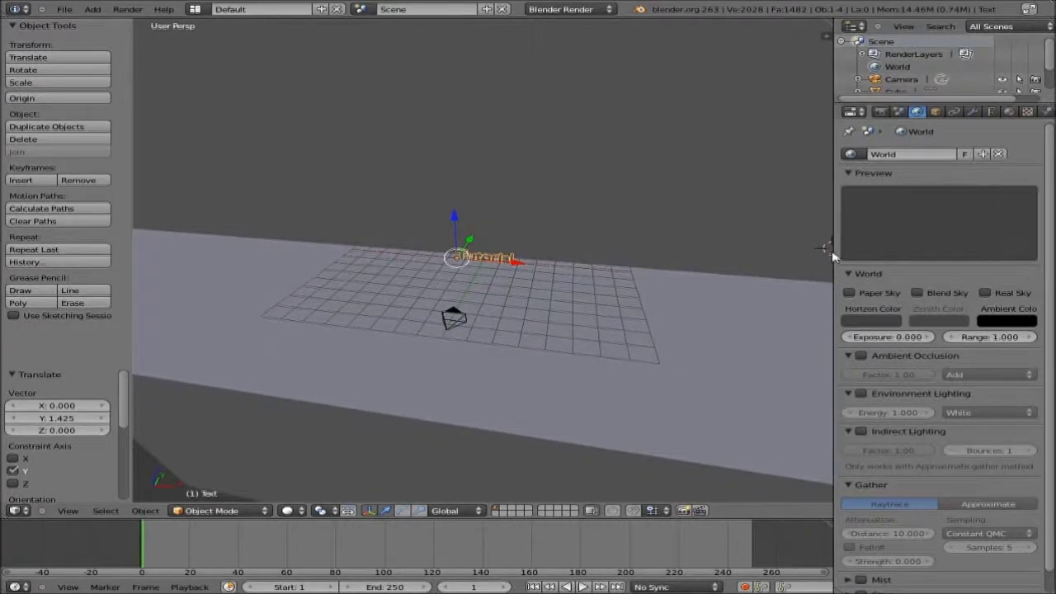
click(1010, 111)
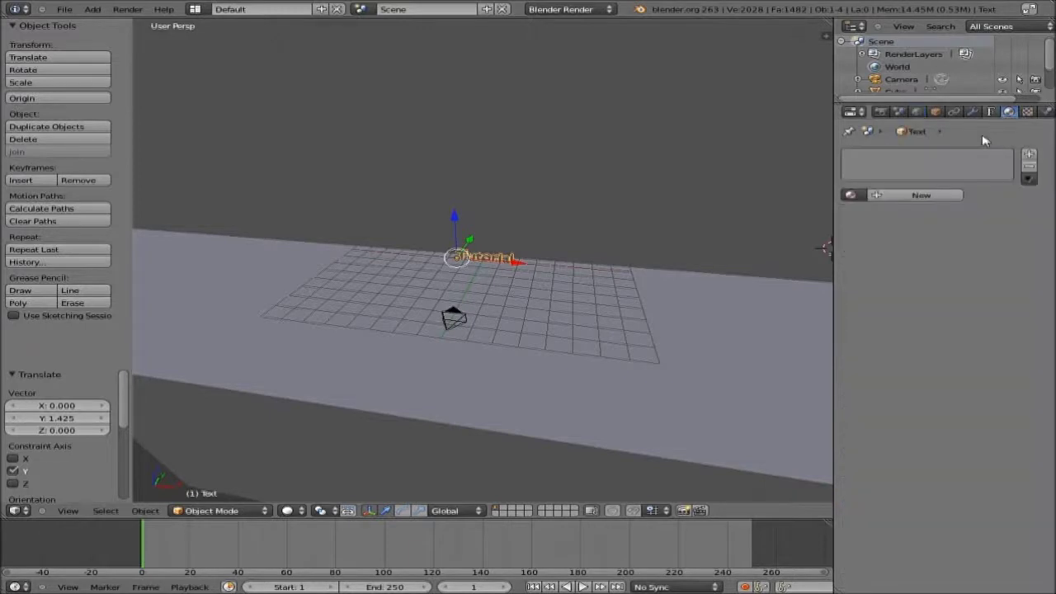
click(902, 193)
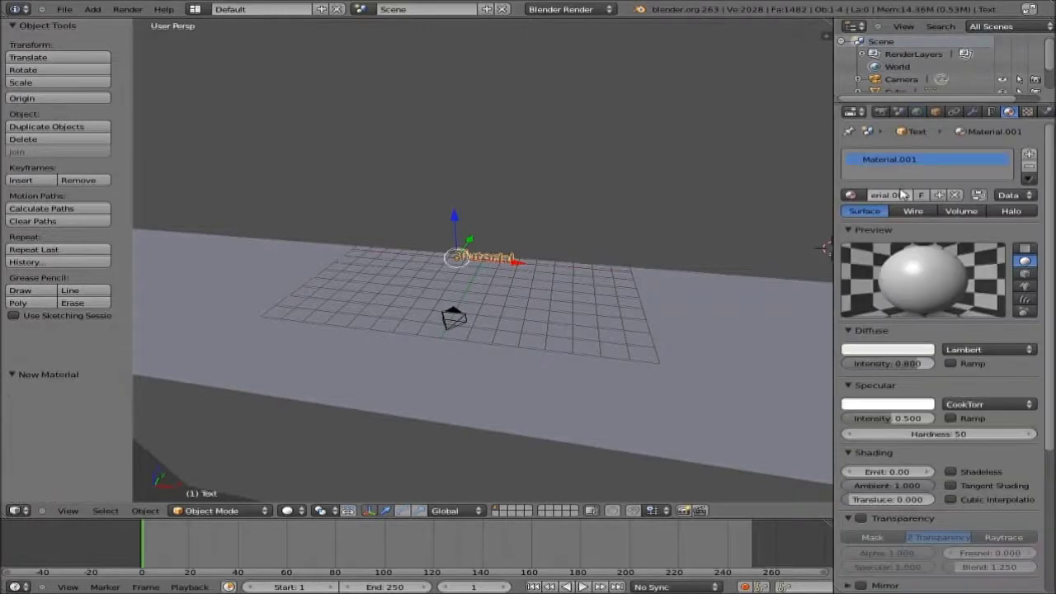
- Set the text material's diffuse colour to green and collapse the diffuse settings
click(888, 349)
click(825, 212)
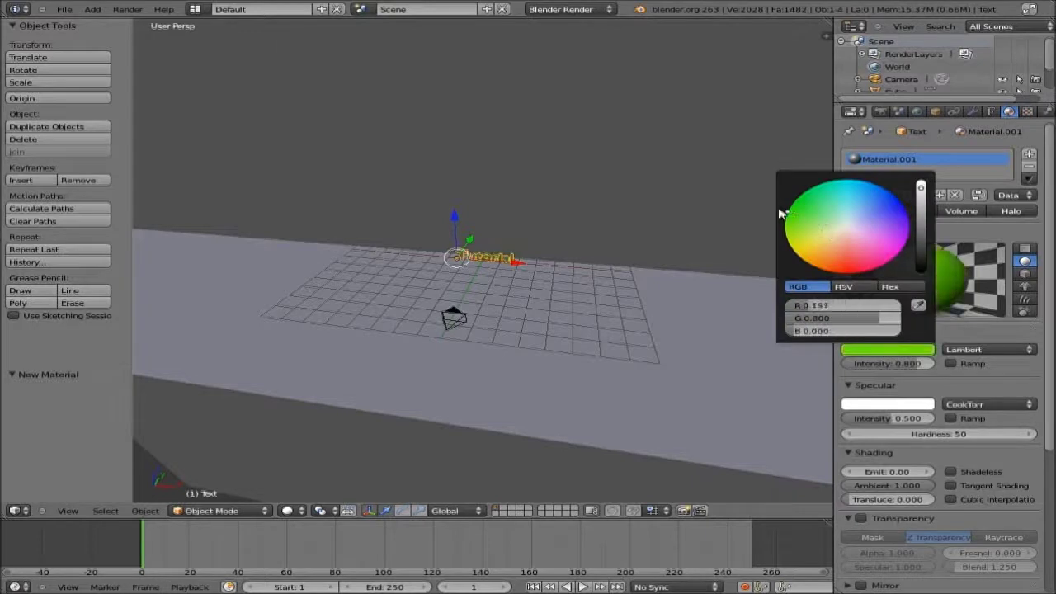
click(949, 330)
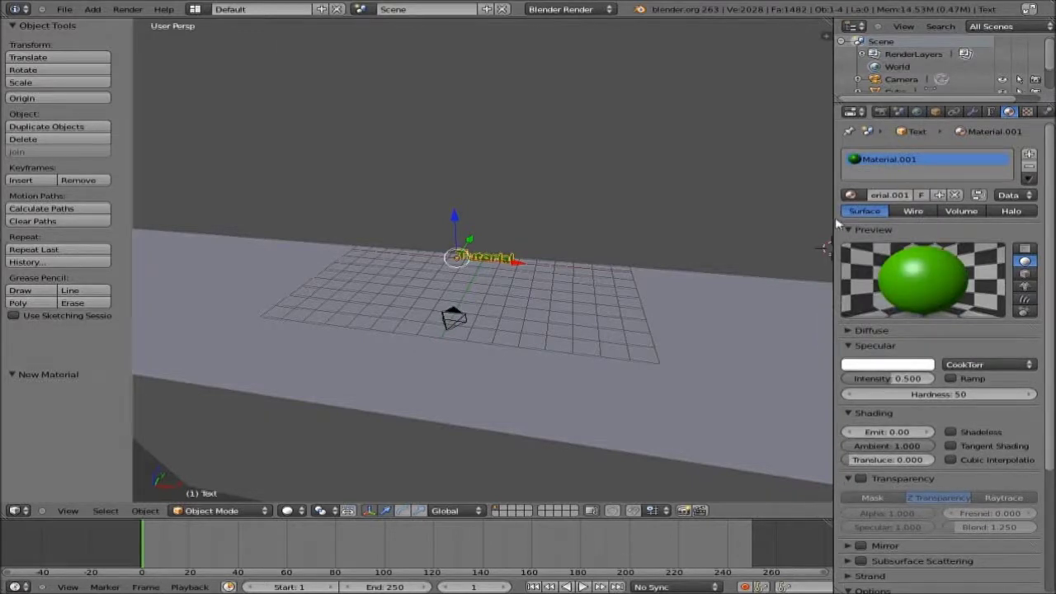
- Select the camera and view the scene through it
right_click(459, 324)
key(KP_Decimal)
key(KP_0)
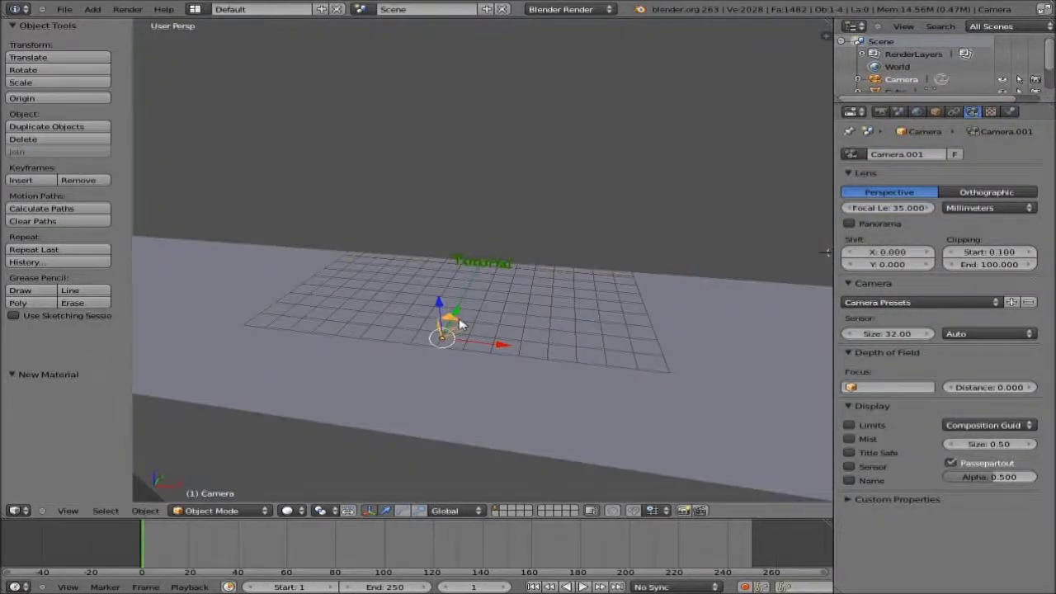
key(KP_Decimal)
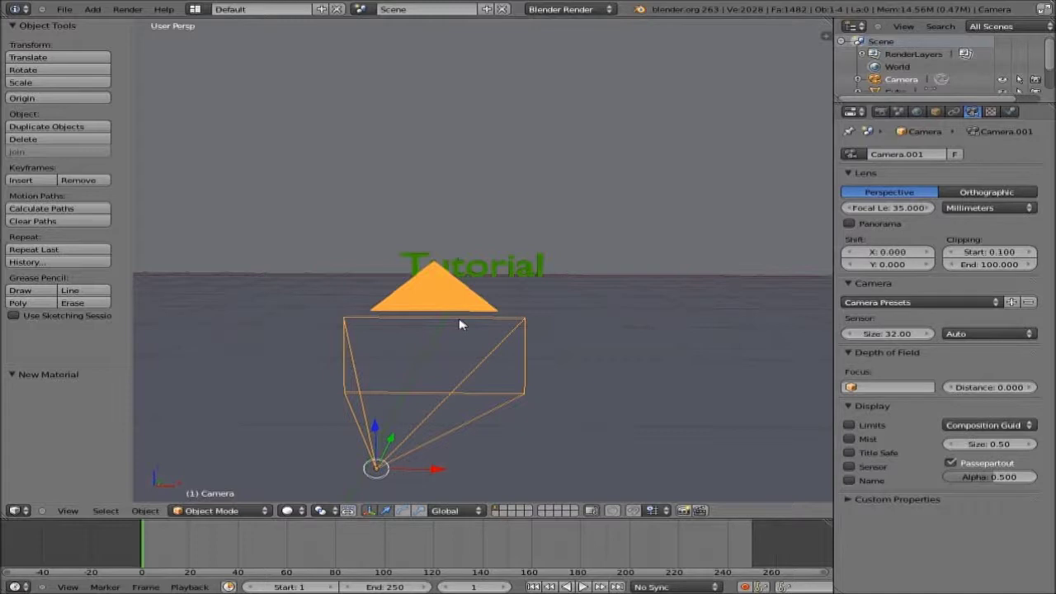
key(KP_0)
- Convert the "Tutorial" text object into a mesh
right_click(468, 245)
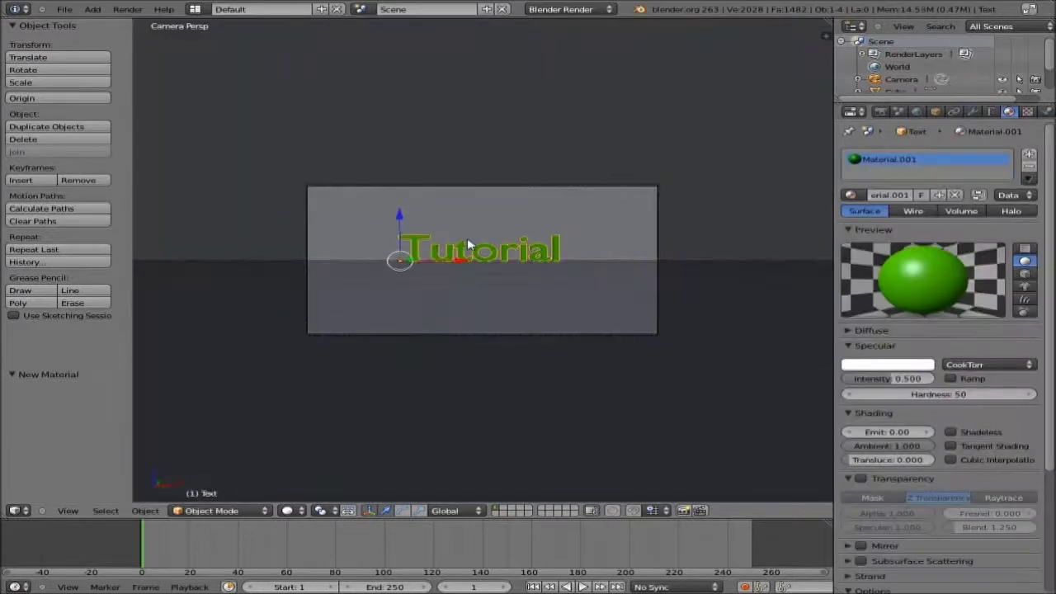
click(148, 513)
mouse_move(255, 141)
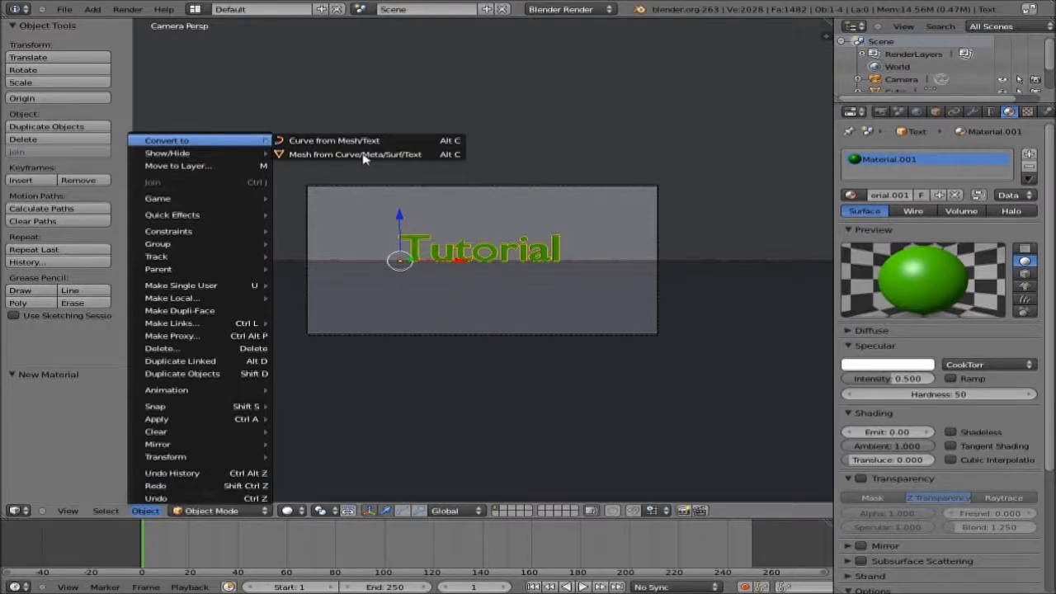
click(363, 155)
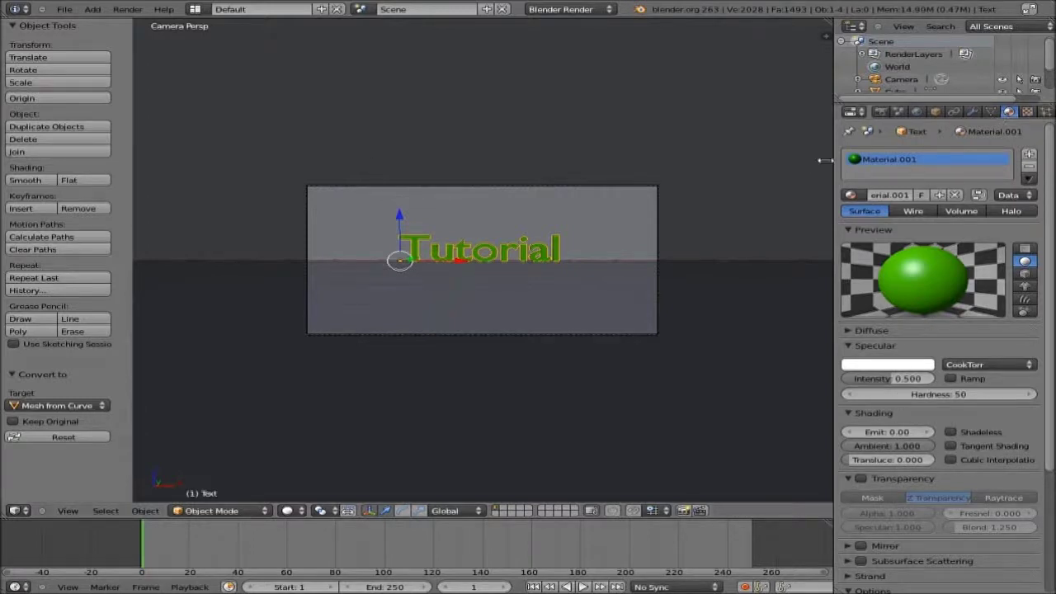
- Widen the properties area and add a particle system to the "Tutorial" mesh
drag(834, 166, 809, 169)
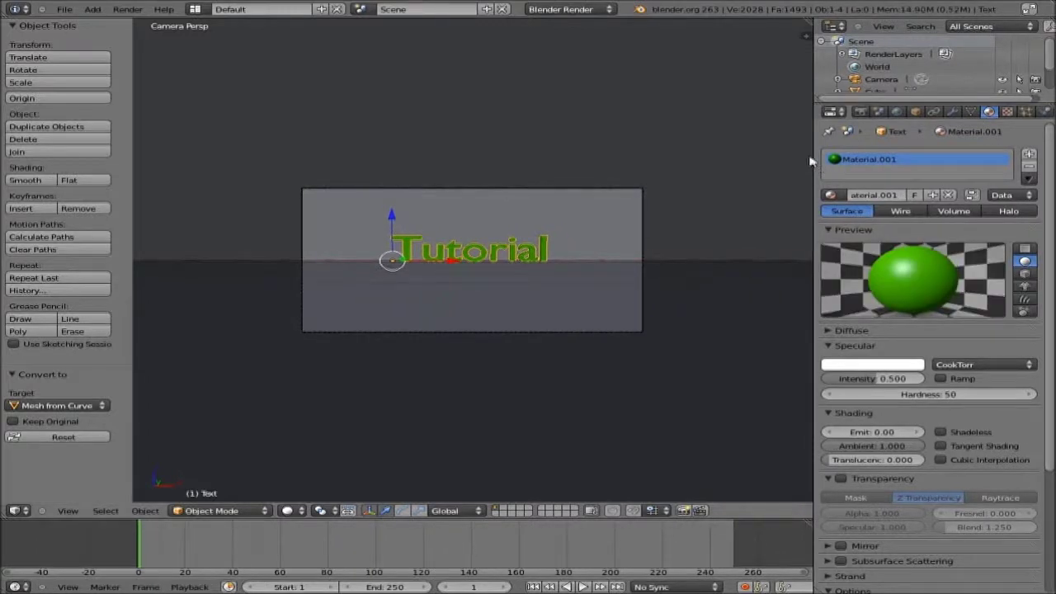
click(1025, 112)
click(1029, 159)
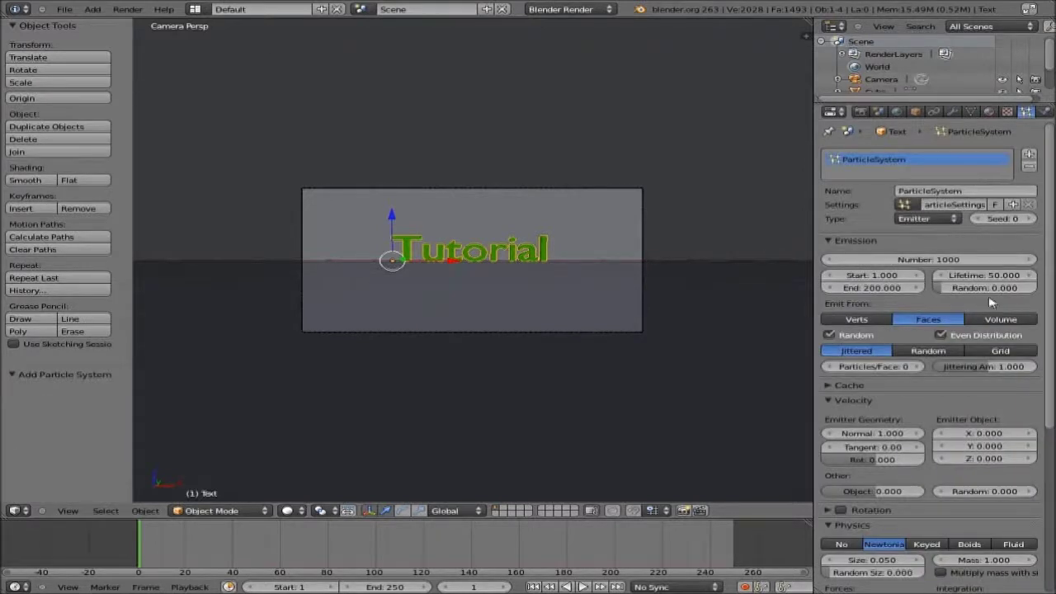
- Set both the start and the end of the particle emission to frame 20
click(919, 275)
click(870, 276)
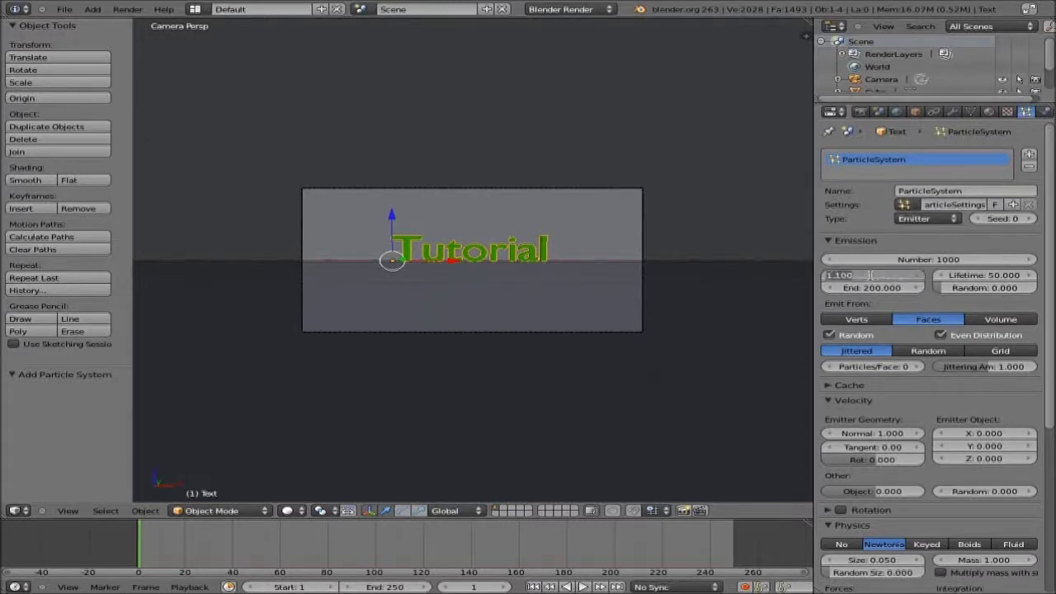
text(20)
key(Return)
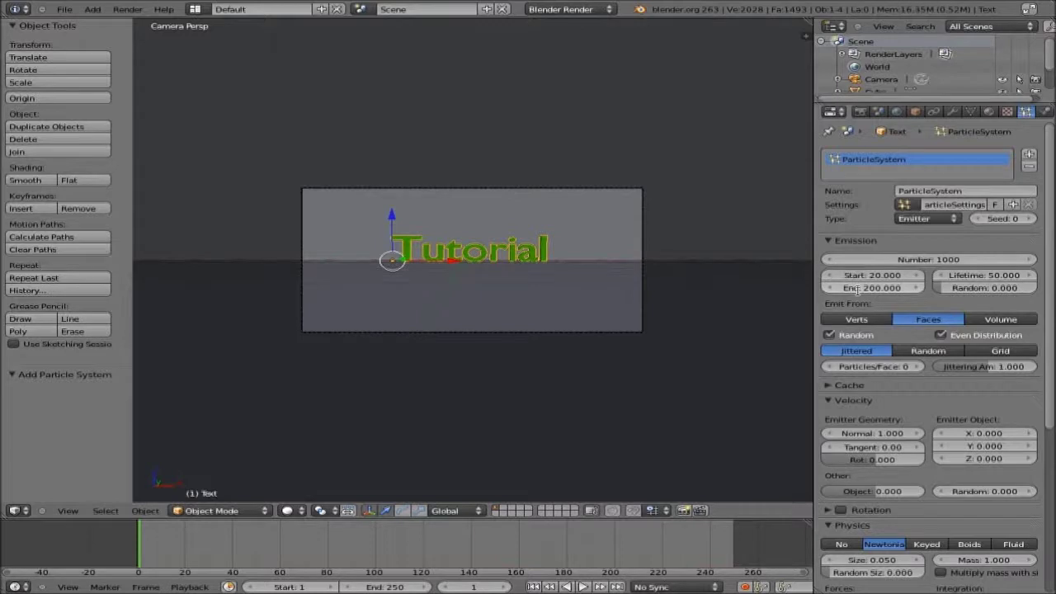
click(858, 289)
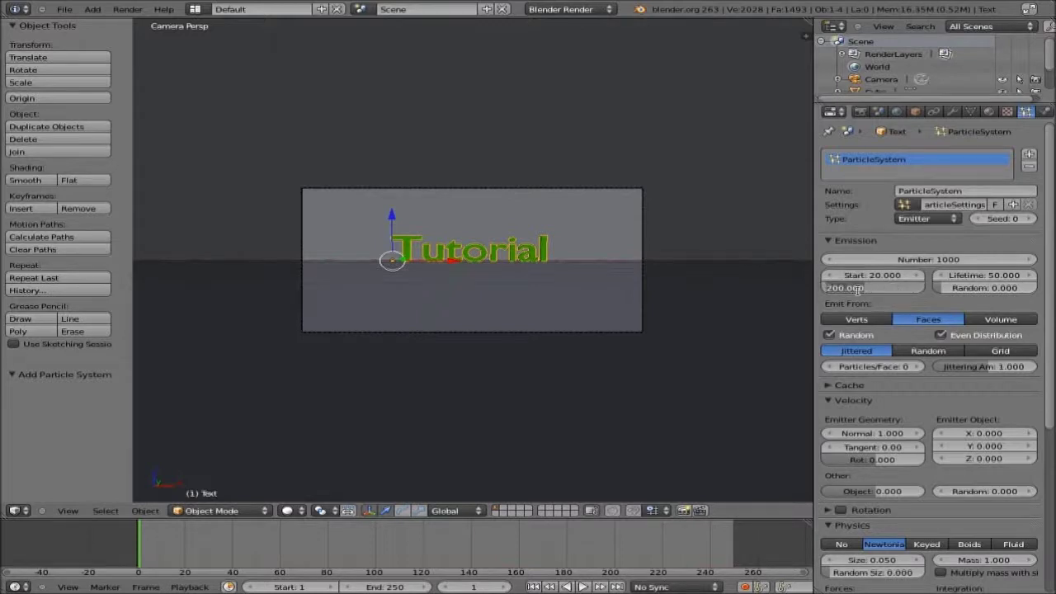
text(20)
key(Return)
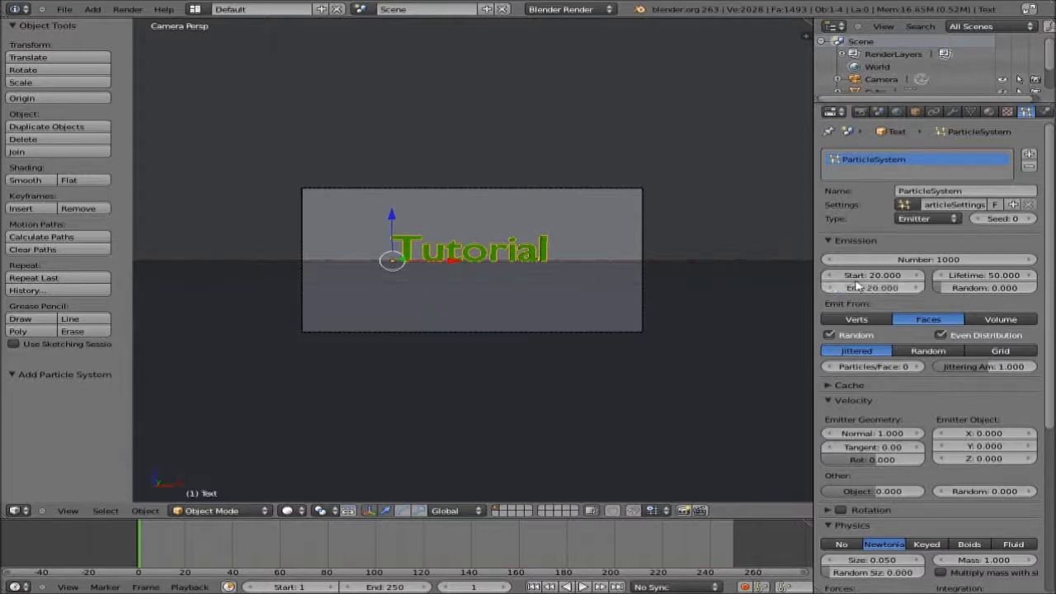
- Set the particle lifetime to 500
click(1001, 275)
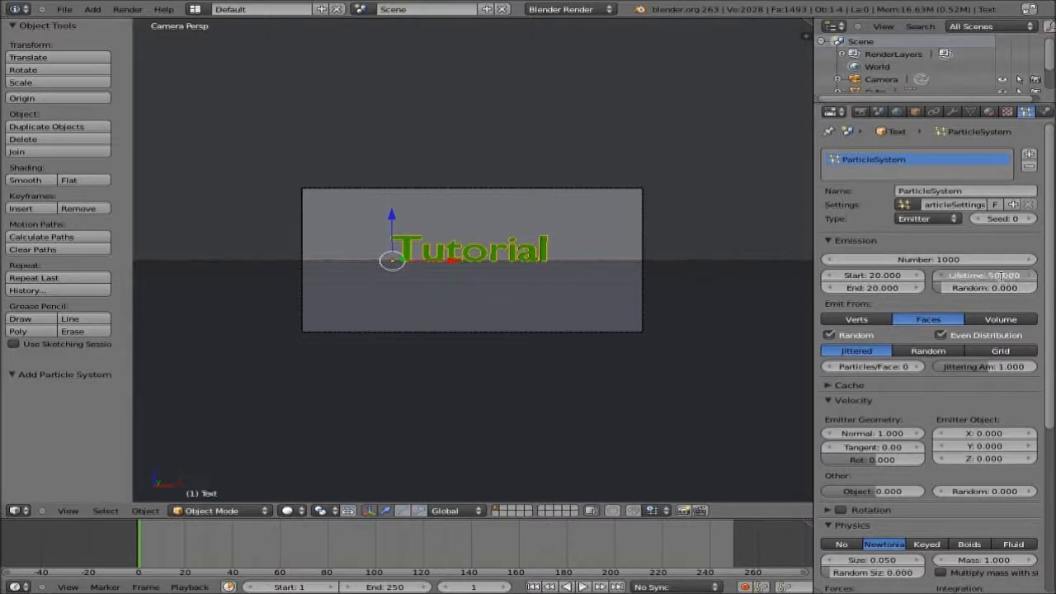
text(500.000)
key(Return)
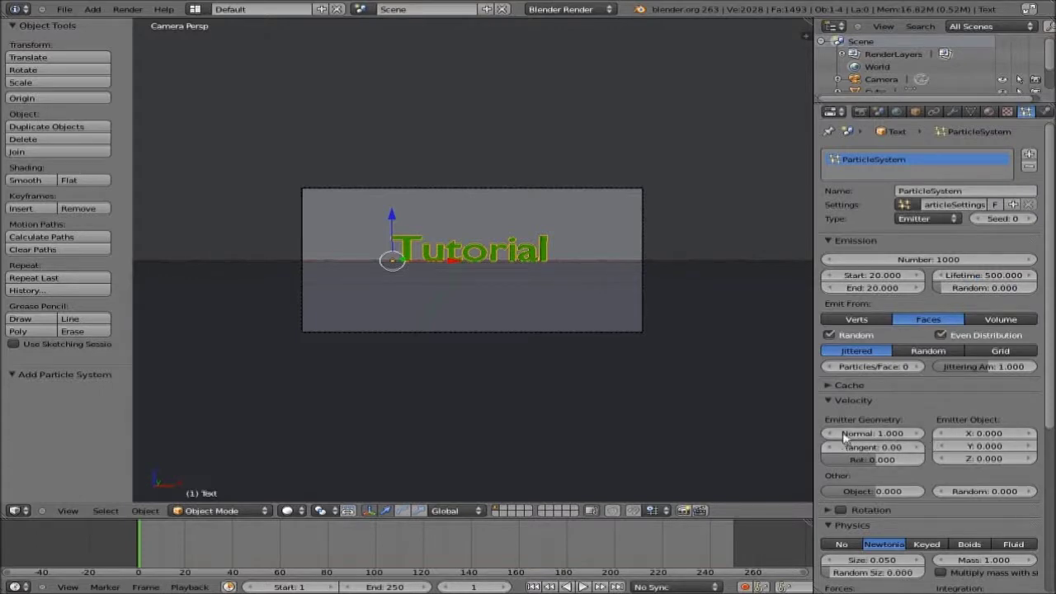
- Raise the particles' normal emission velocity to about 4.251, previewing the animation and rewinding to frame 0
drag(845, 437, 957, 438)
click(583, 586)
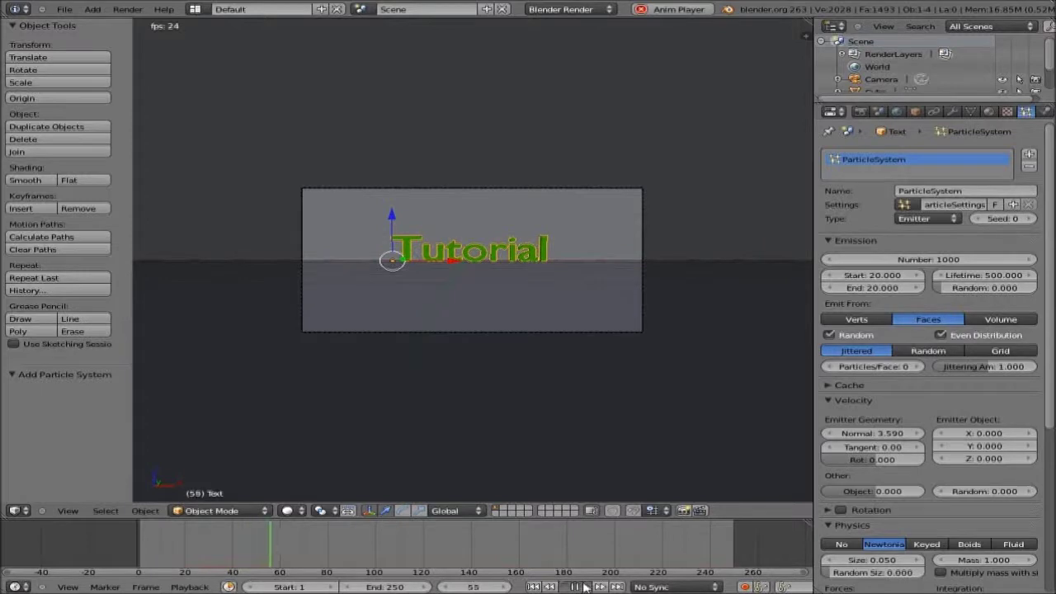
click(583, 587)
drag(273, 544, 138, 545)
drag(866, 434, 924, 446)
click(584, 587)
click(588, 586)
drag(237, 570, 93, 528)
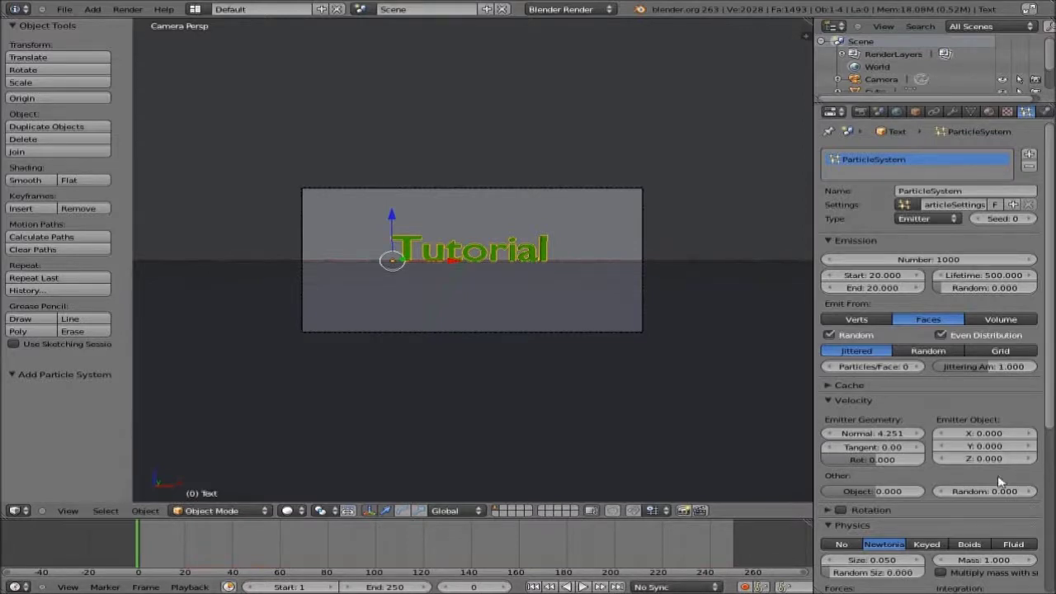
- Increase the particle size to about 1.044 and set the particle render type to None
scroll(998, 482, down, 3)
scroll(997, 475, down, 3)
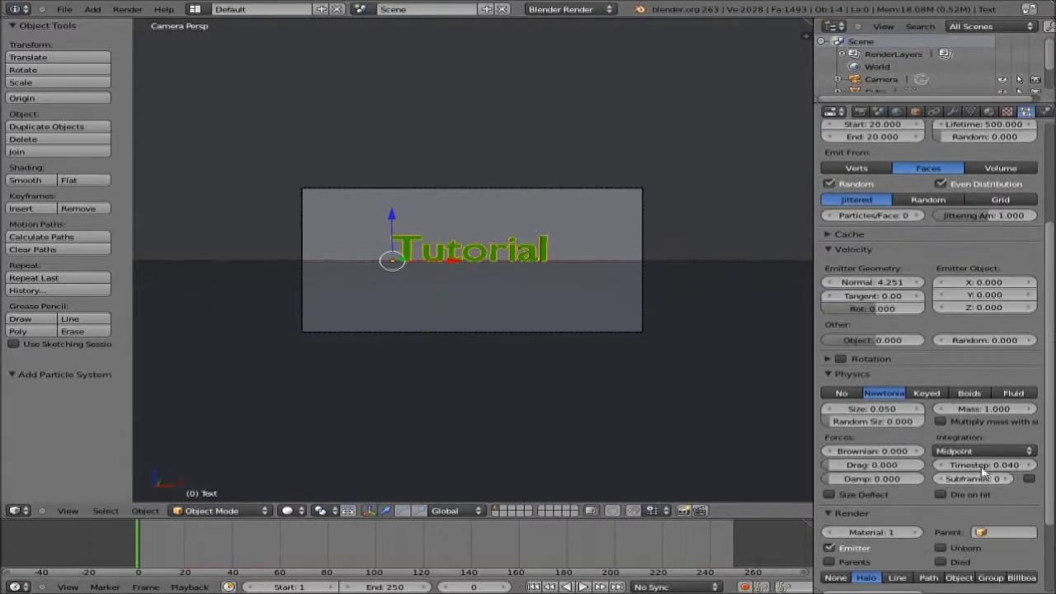
drag(900, 409, 932, 417)
scroll(907, 429, down, 5)
click(837, 475)
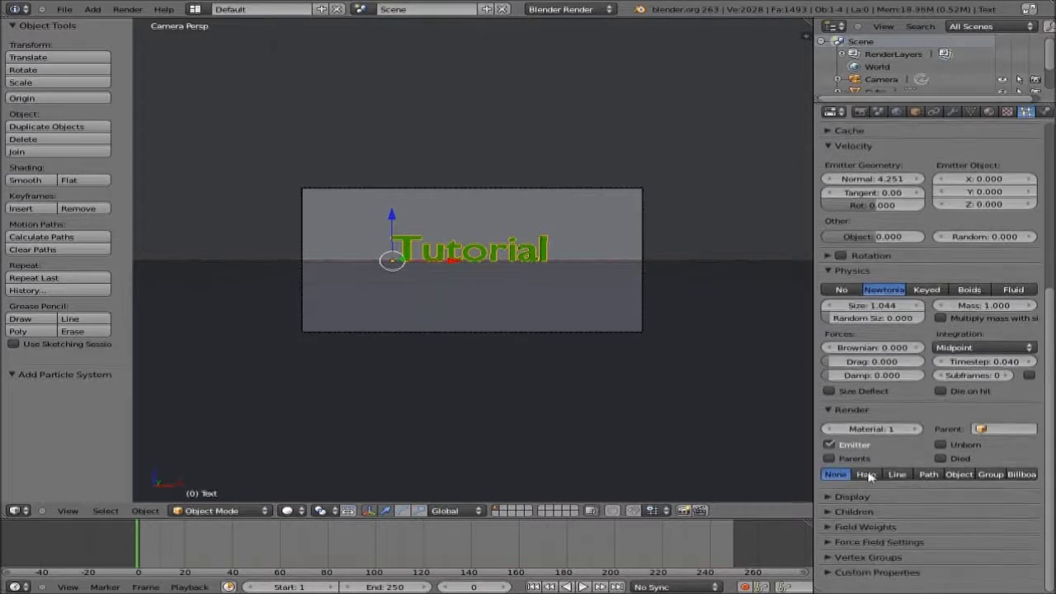
- Add an Explode modifier to the "Tutorial" mesh
scroll(852, 479, up, 12)
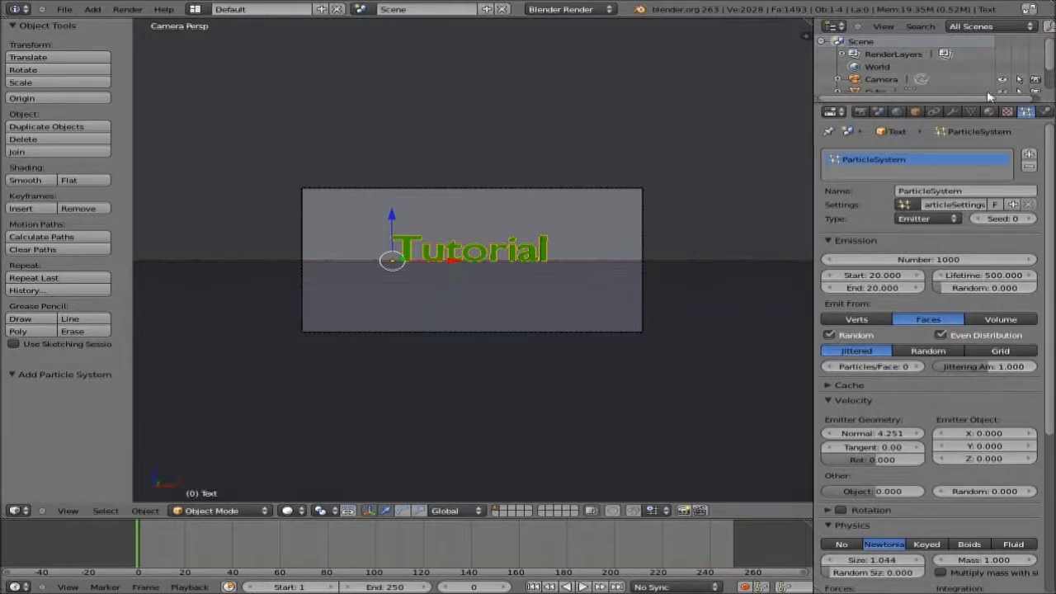
click(953, 111)
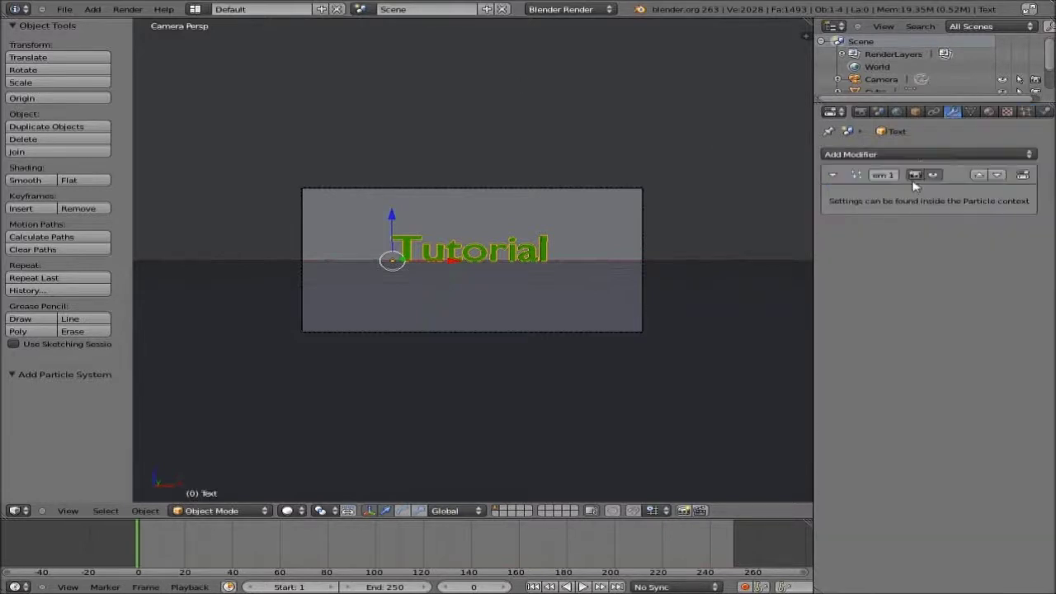
click(955, 156)
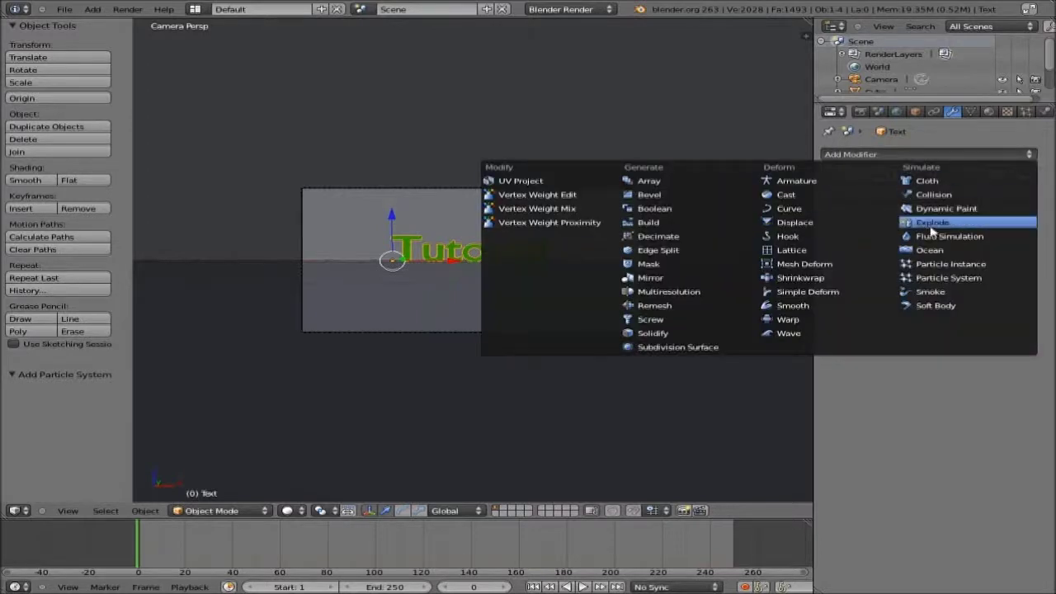
click(931, 224)
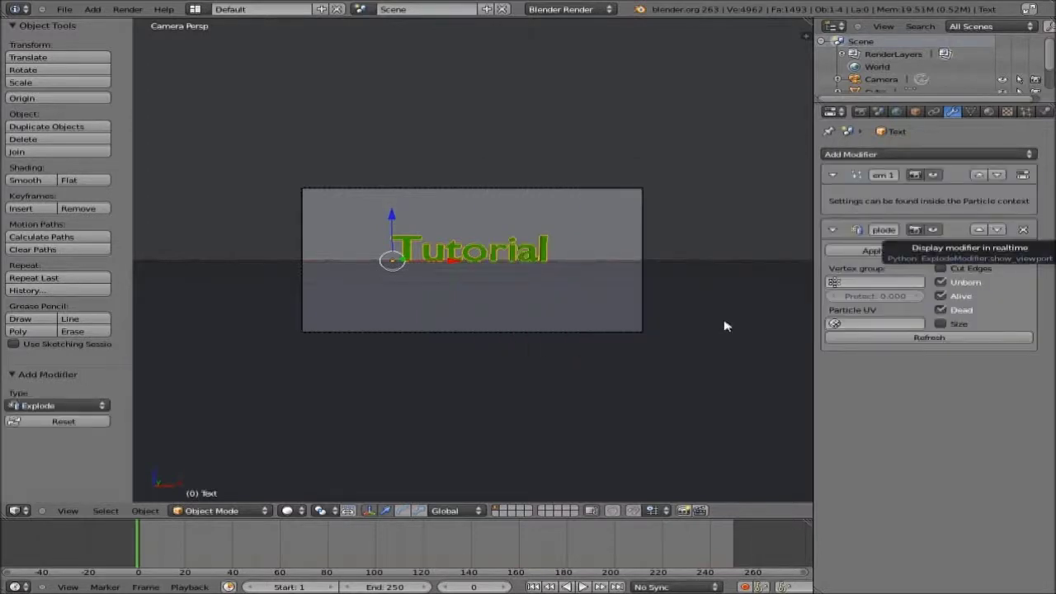
- Preview the explosion animation, test-render frame 23 and close the render result
click(584, 586)
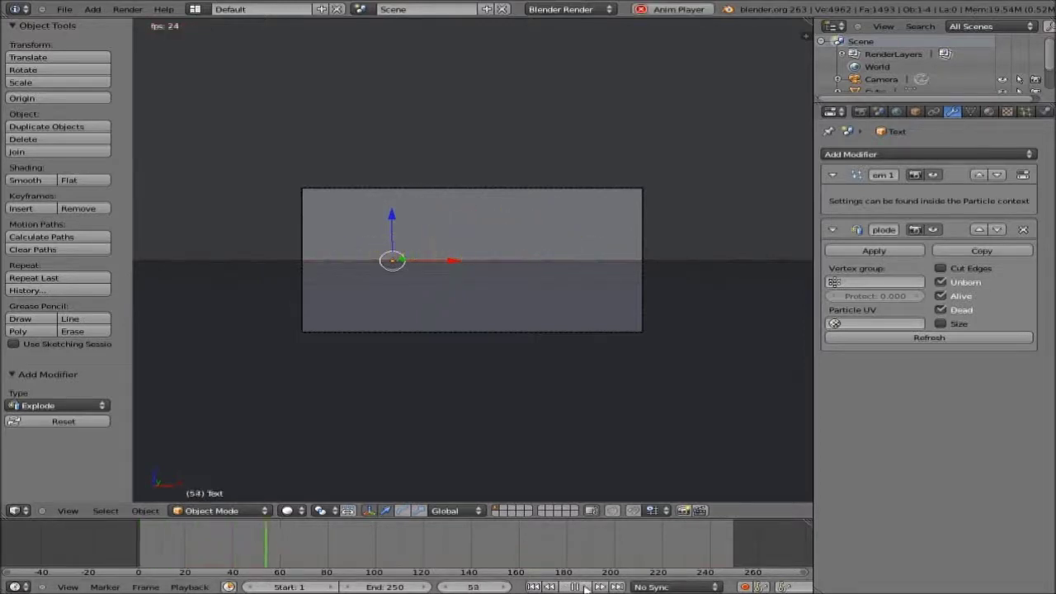
click(583, 586)
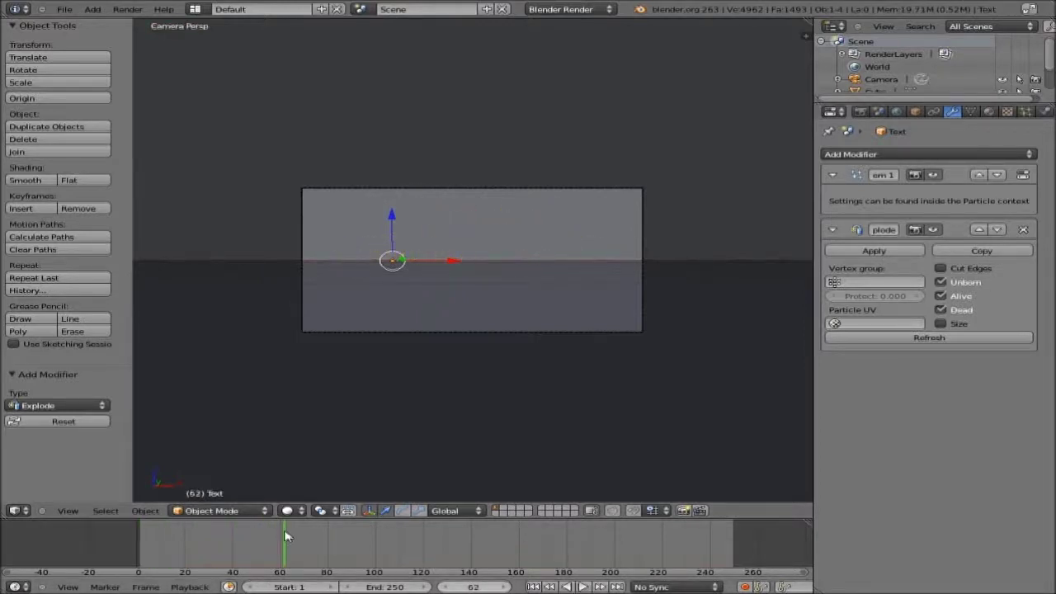
drag(283, 541, 195, 539)
key(F12)
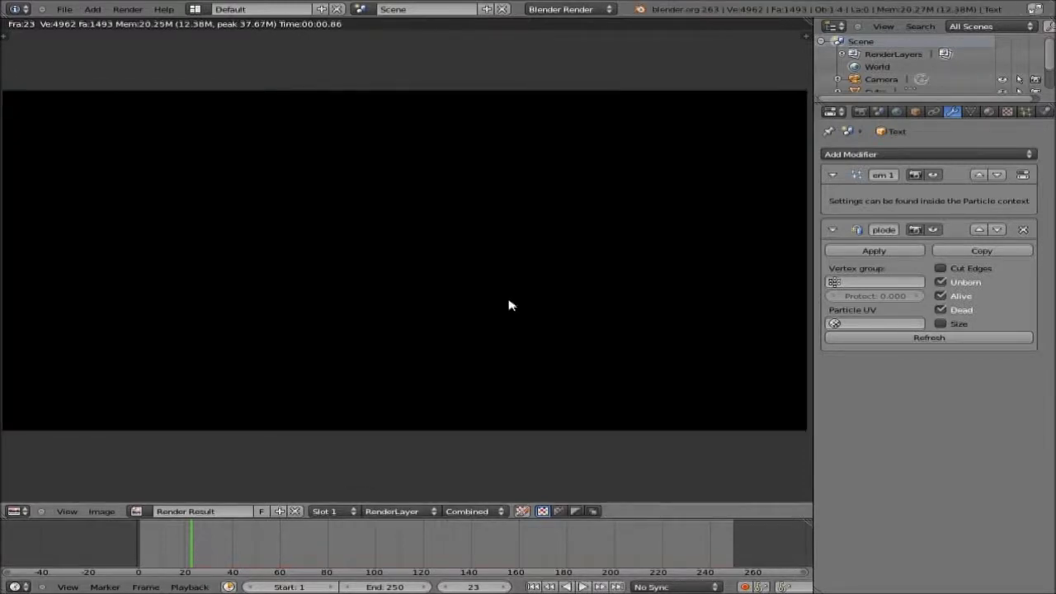
key(Escape)
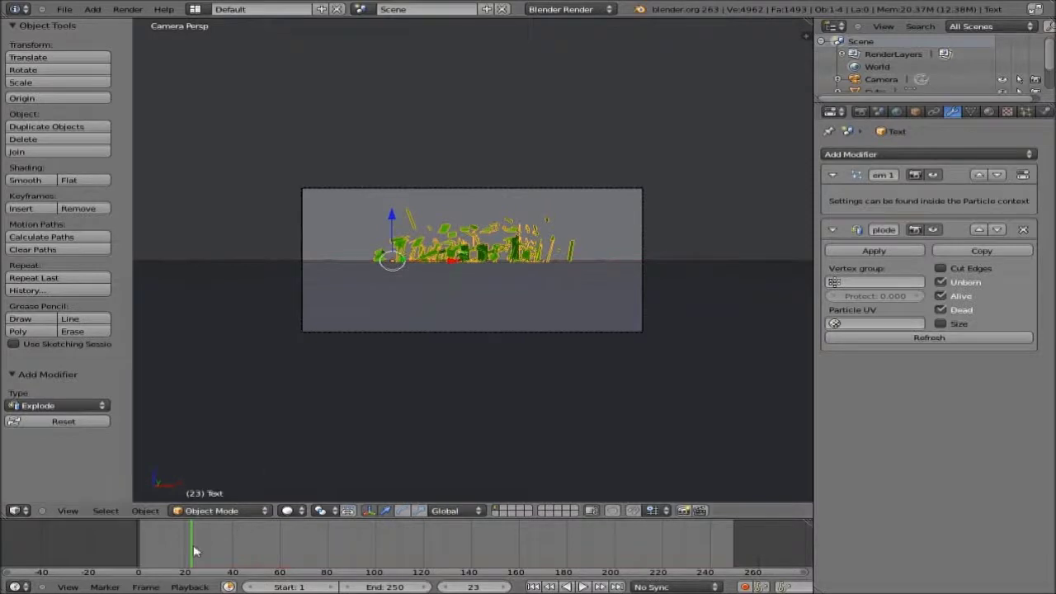
- Scrub to the point where the explosion has left the view and set the animation's end frame to 60
drag(193, 543, 282, 550)
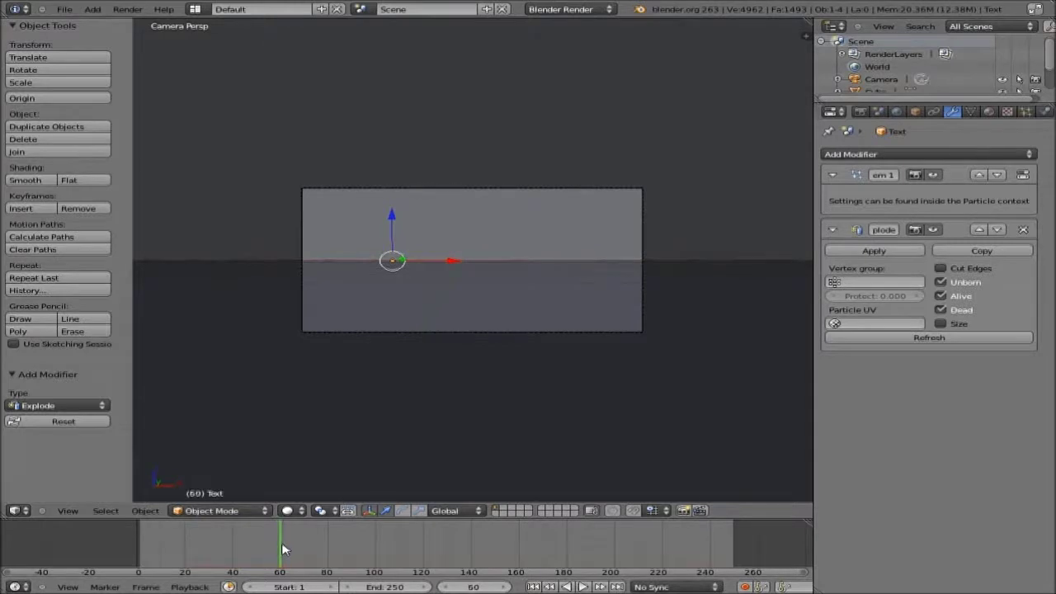
click(389, 586)
text(60)
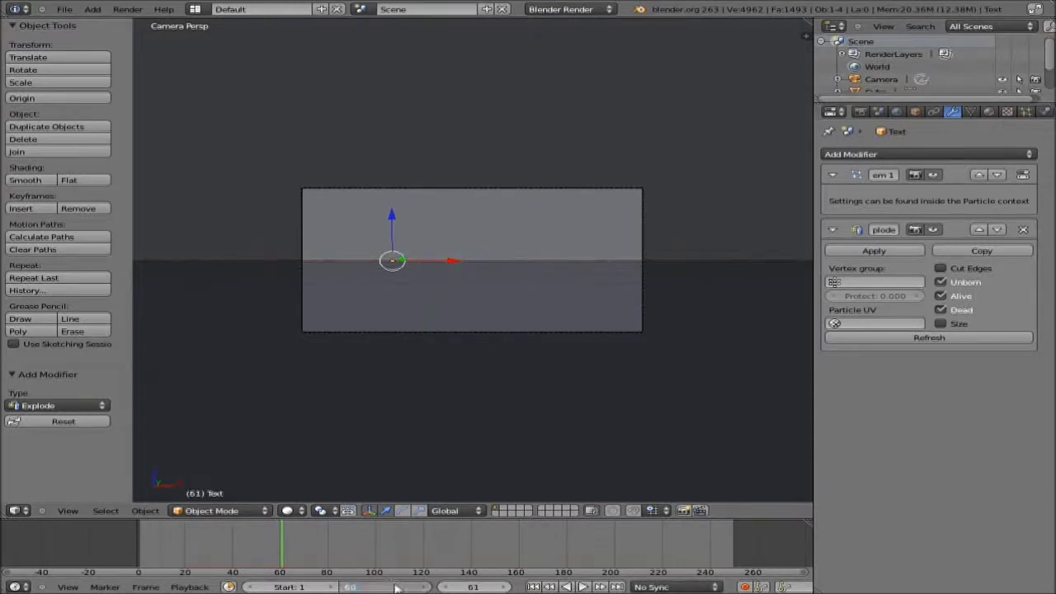
key(Return)
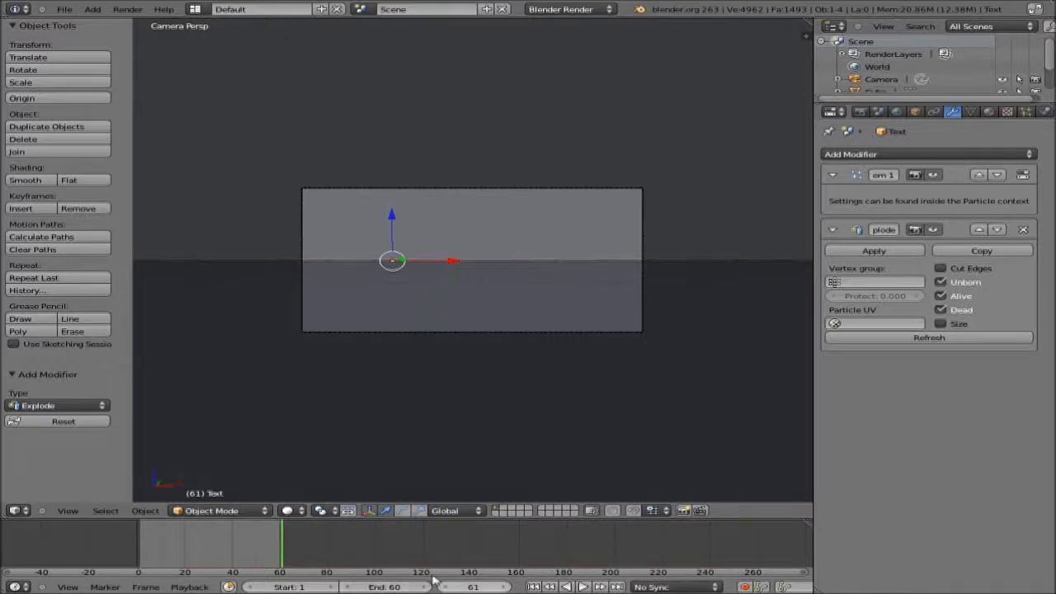
- Play the shortened animation from frame 0 and rewind it to the start
click(107, 562)
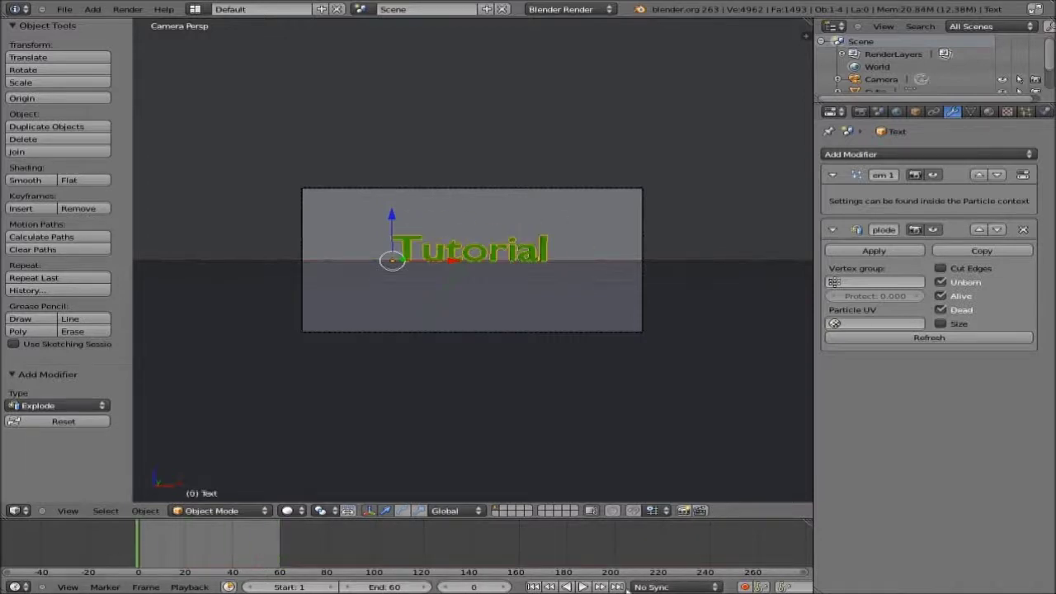
click(584, 586)
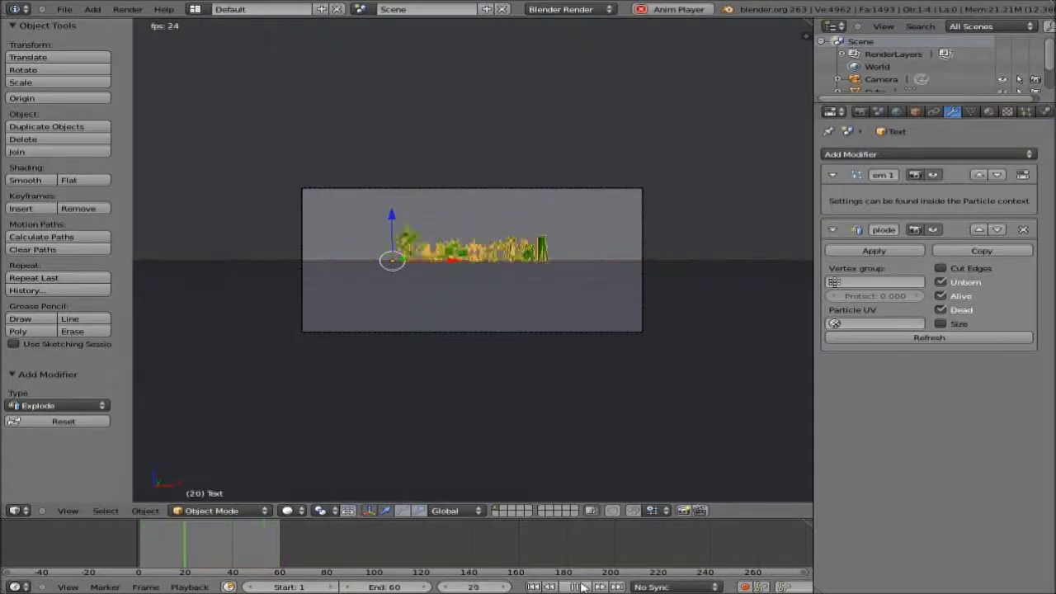
click(575, 586)
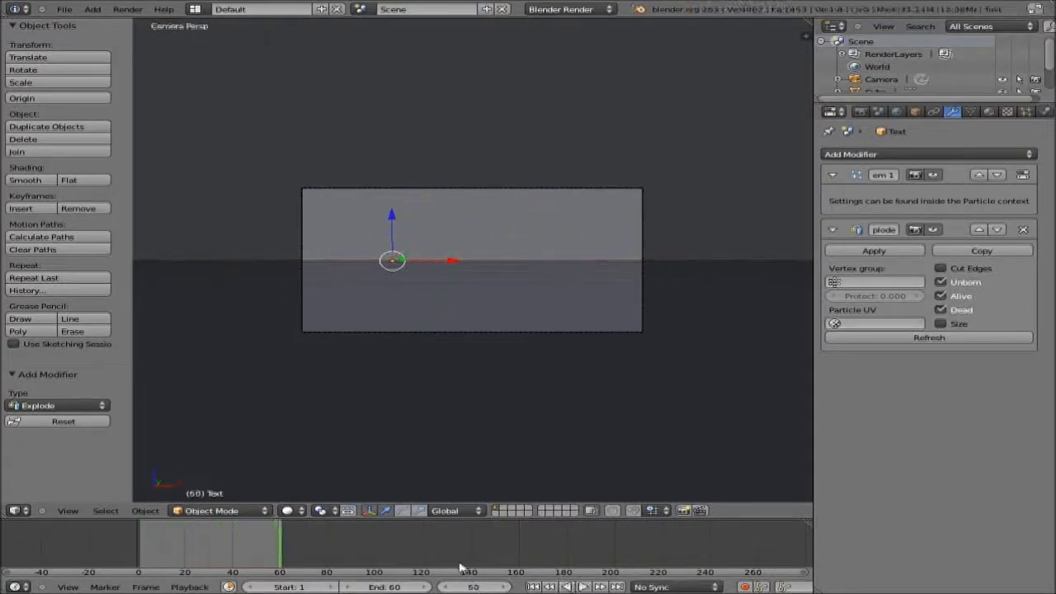
drag(281, 545, 136, 546)
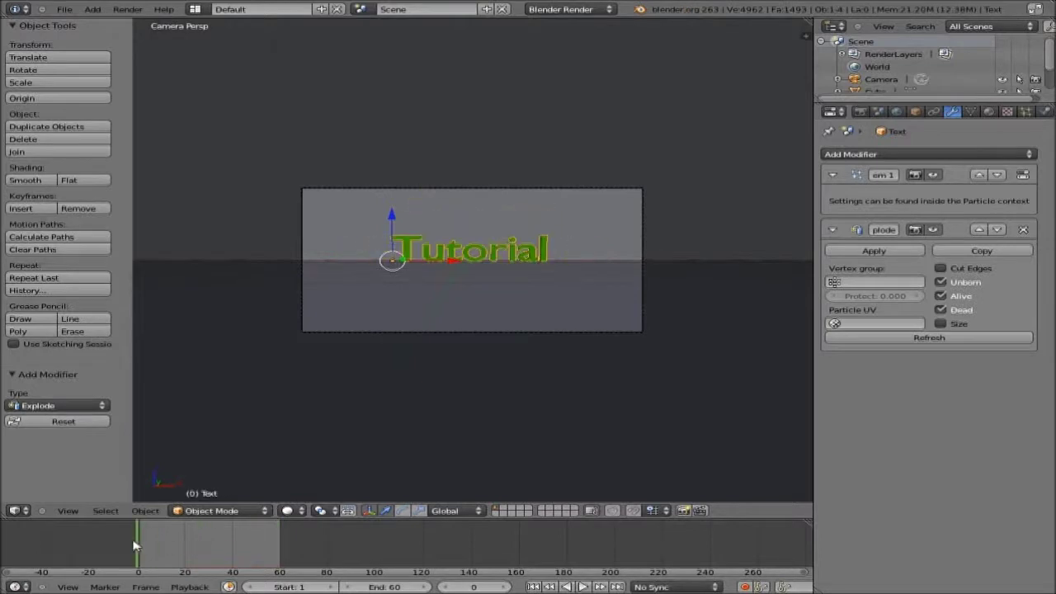
- Add a point lamp to the scene while looking at it from outside the camera view
middle_drag(161, 497, 540, 272)
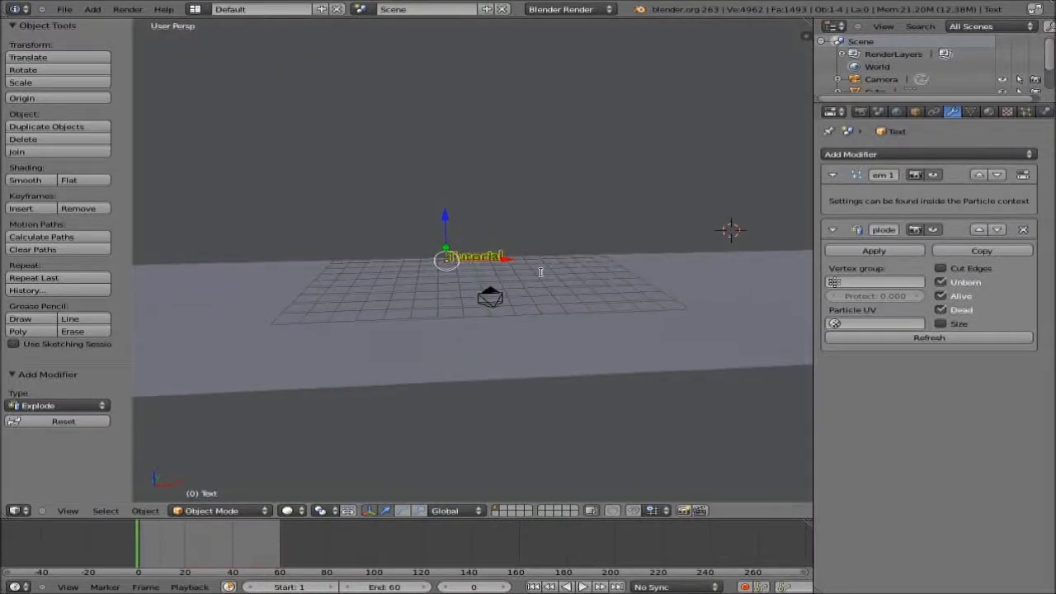
key(space)
text(add la)
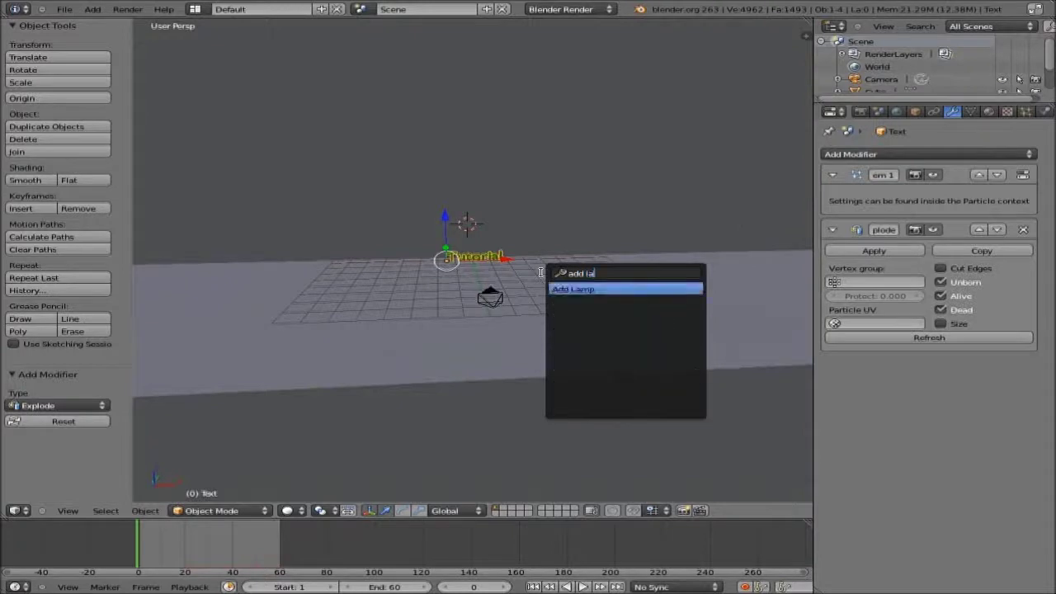
text(mp)
key(Return)
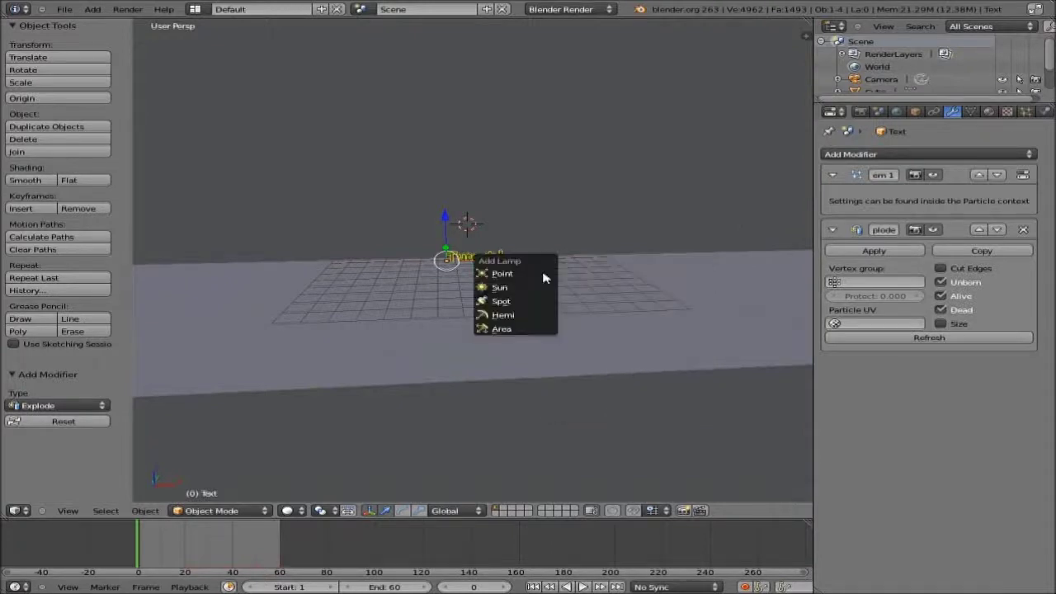
click(544, 278)
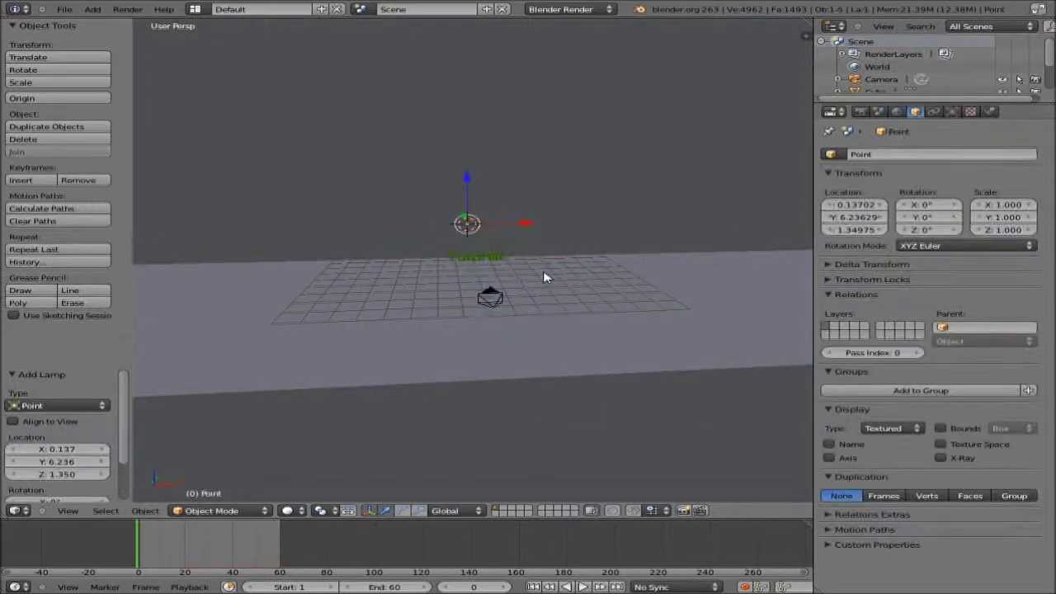
- Move the point lamp about 8.226 units along X and about -8.823 units along Y, toward the camera
key(g)
key(x)
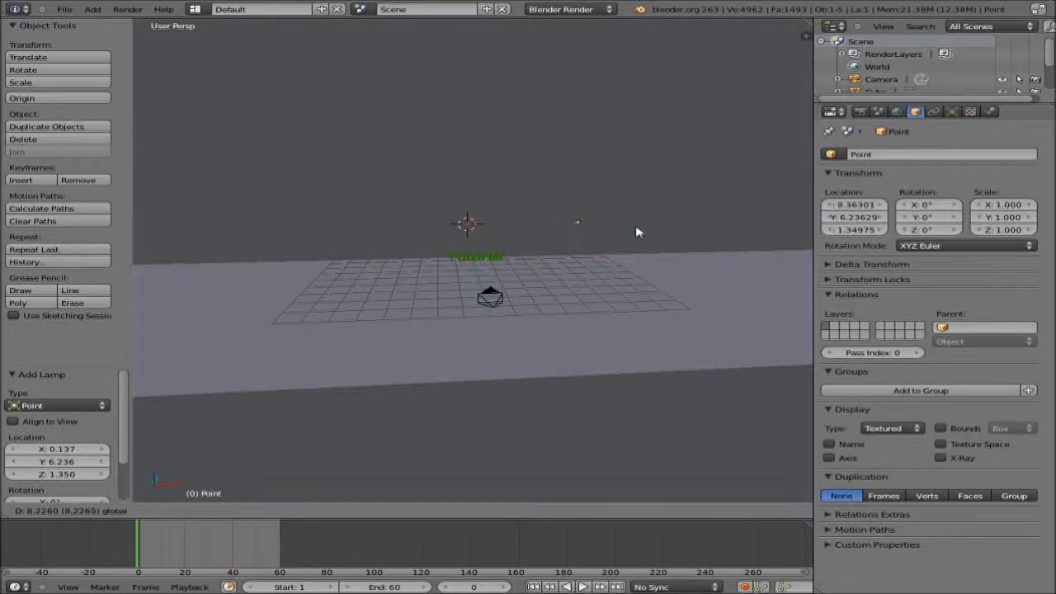
click(636, 231)
key(g)
key(y)
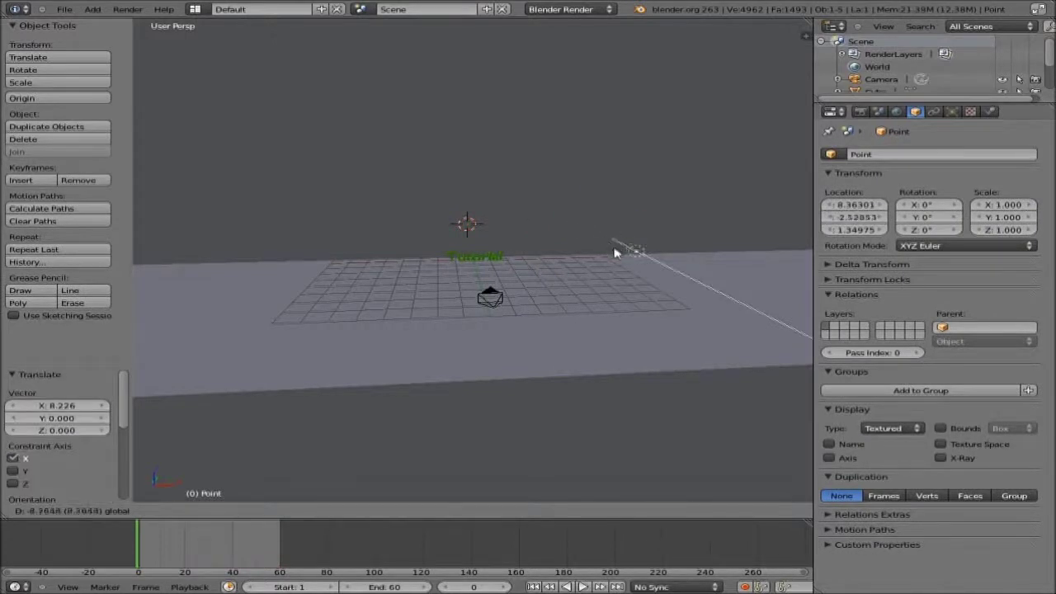
click(631, 255)
- Reselect the point lamp and lower it along Z by about 0.342 units, plus a further 0.937 units, close to the floor
right_click(636, 255)
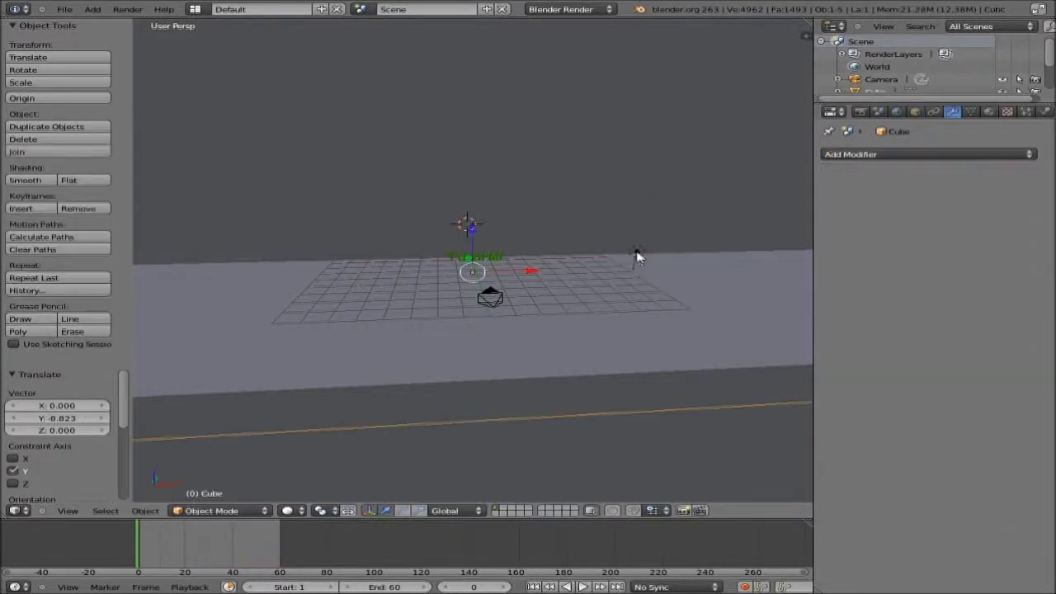
right_click(636, 256)
key(g)
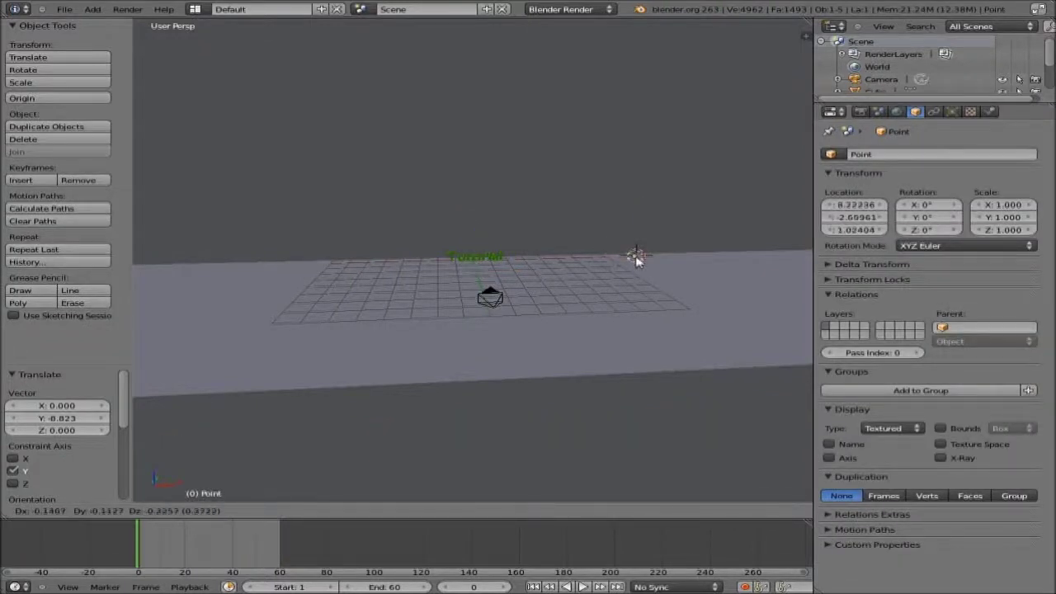
key(x)
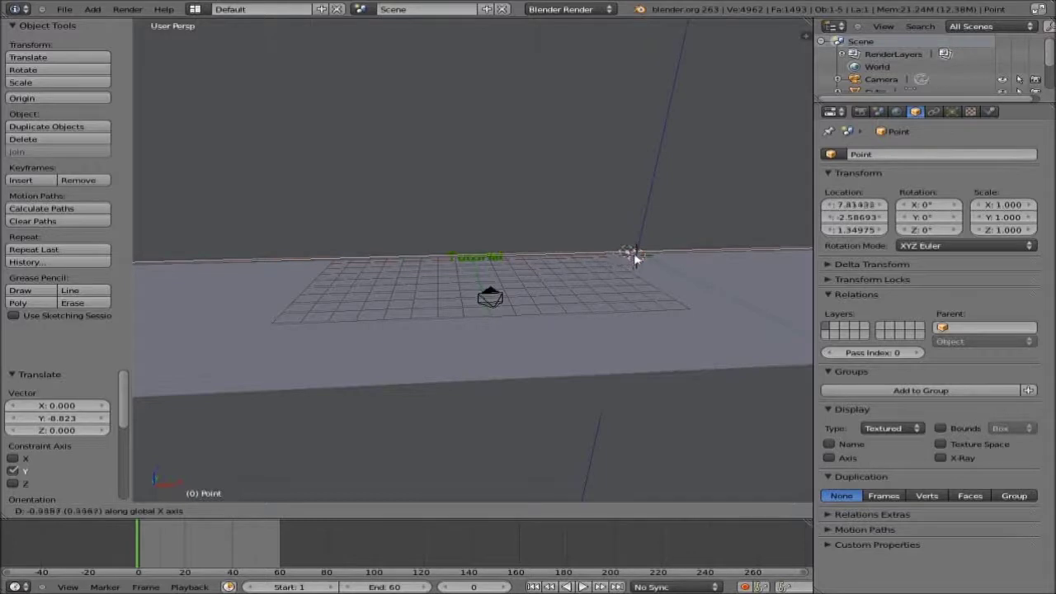
key(z)
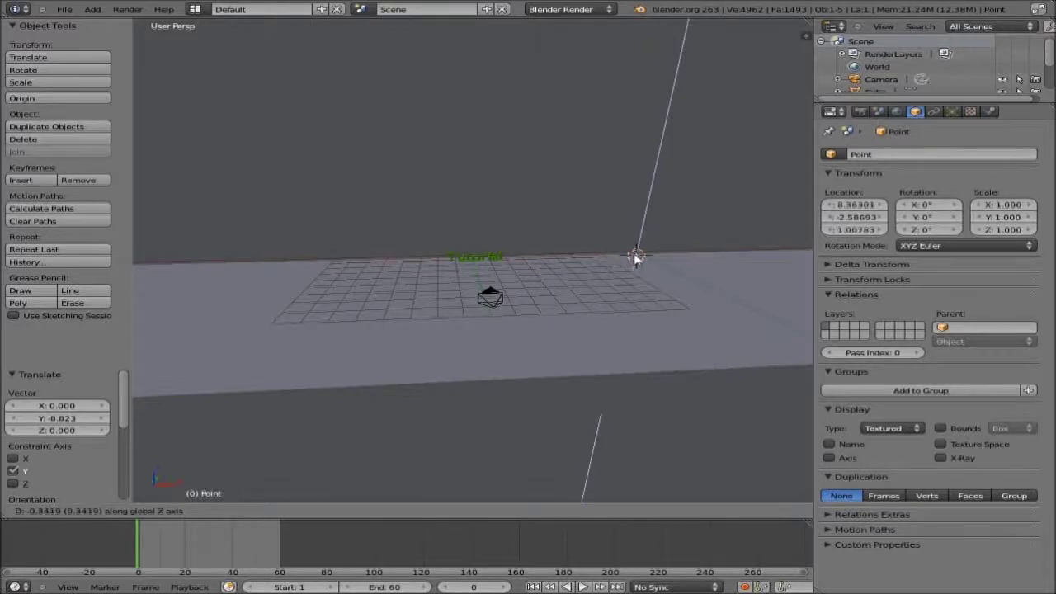
click(636, 256)
scroll(616, 285, up, 8)
scroll(617, 285, down, 8)
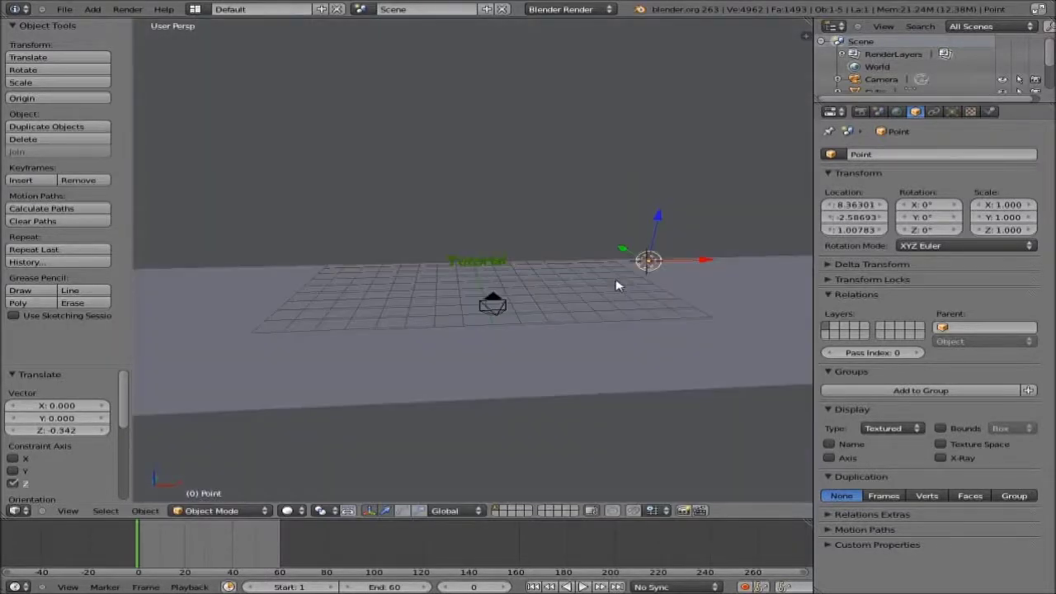
scroll(617, 285, down, 1)
key(g)
key(z)
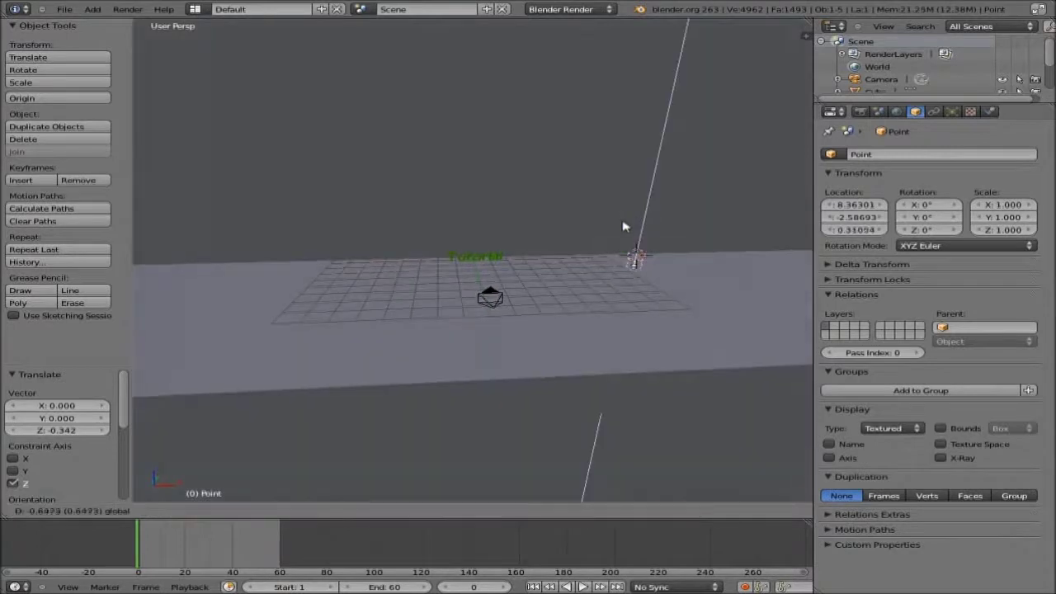
click(652, 269)
- Center the point lamp in front of the text with moves of about -7.85 units along X and 2.246 units up along Z
key(g)
key(x)
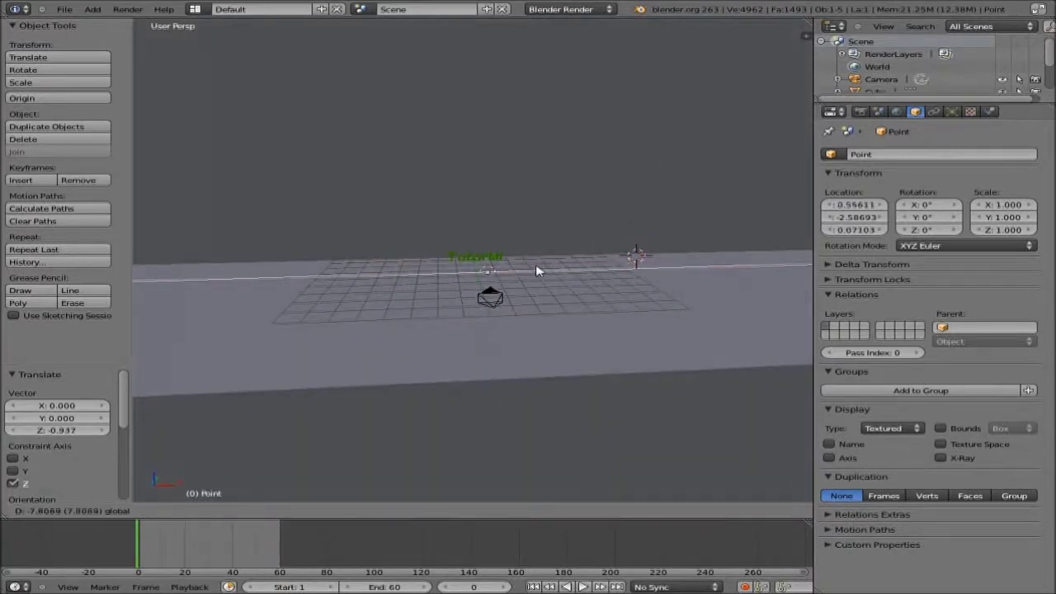
click(537, 270)
key(g)
key(z)
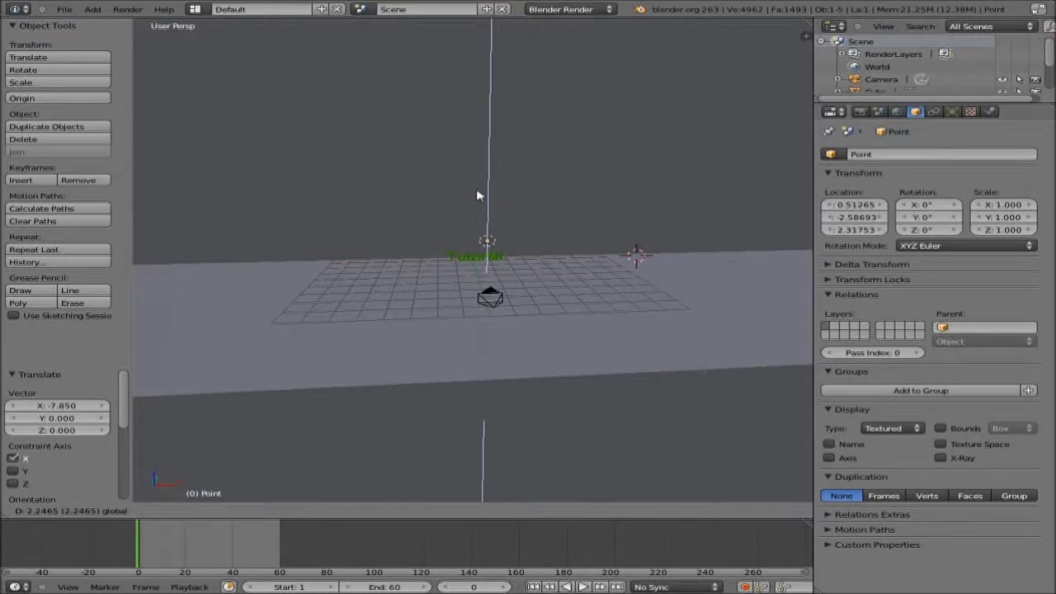
click(477, 196)
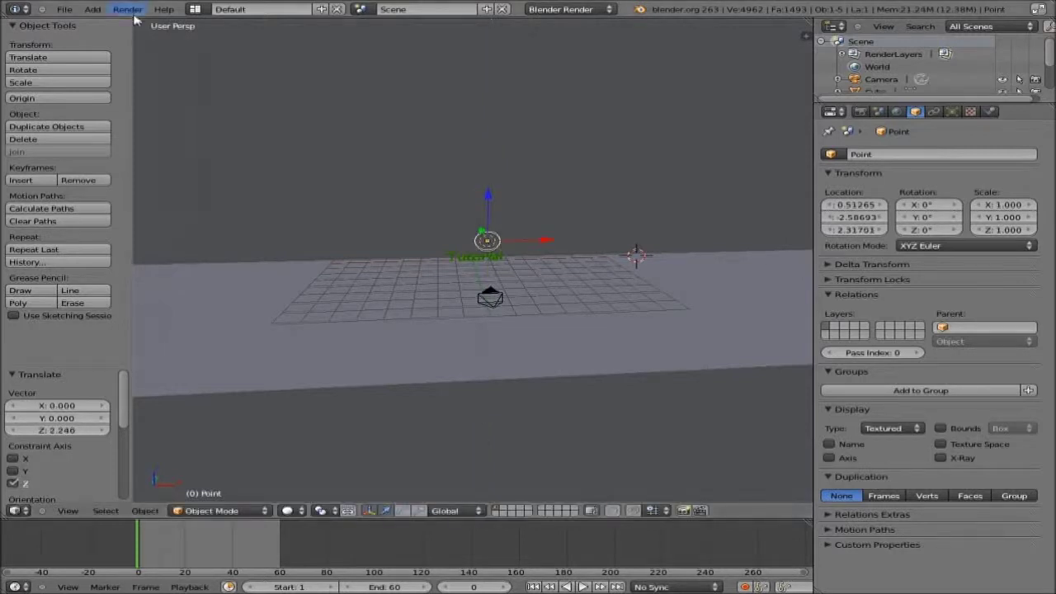
- Return to the camera view and set the render output folder to the Desktop
click(128, 10)
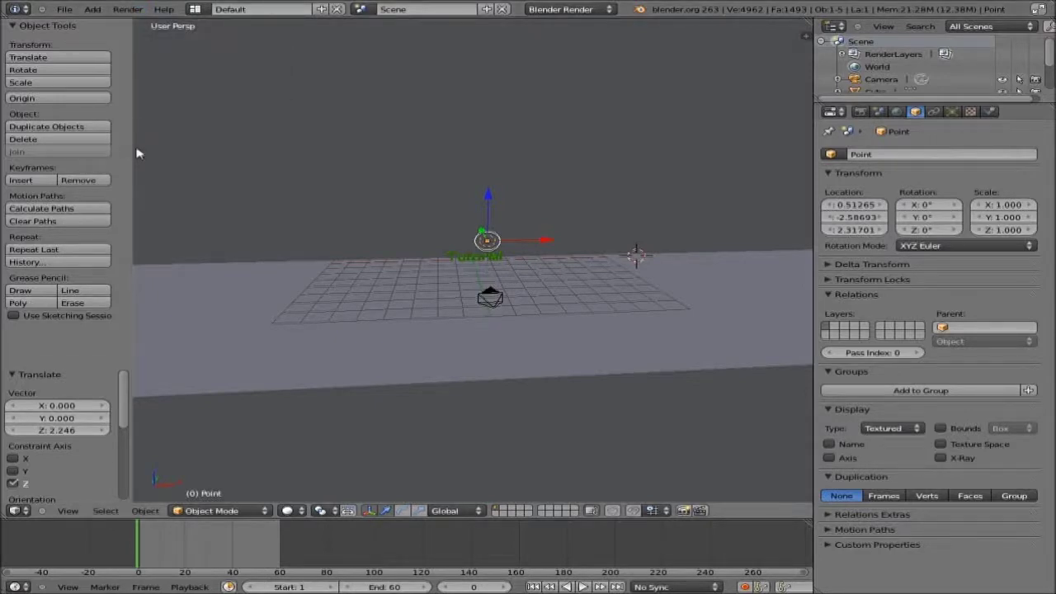
scroll(235, 231, up, 5)
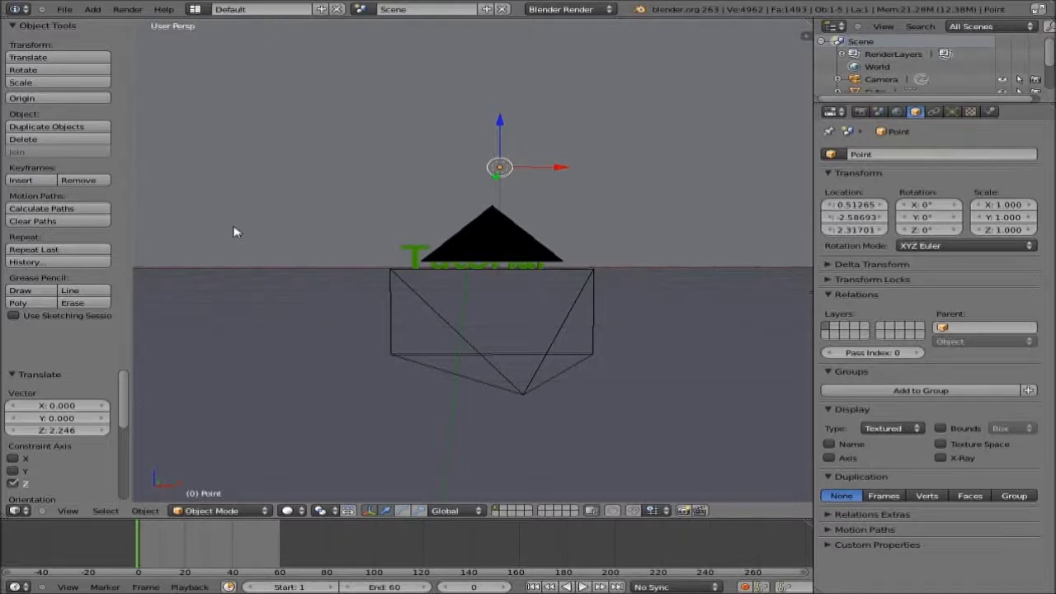
key(KP_0)
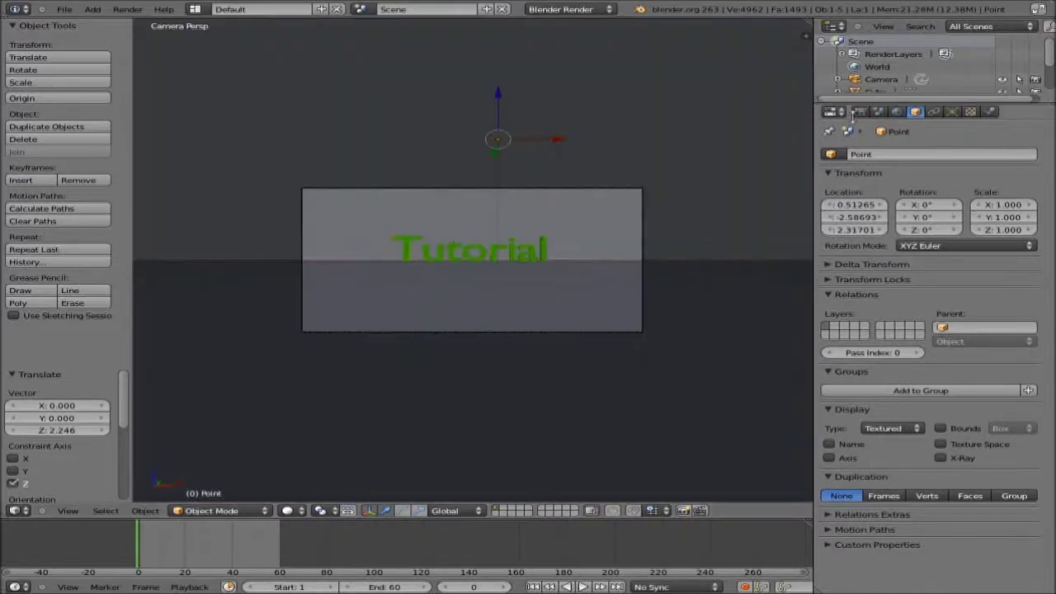
click(859, 112)
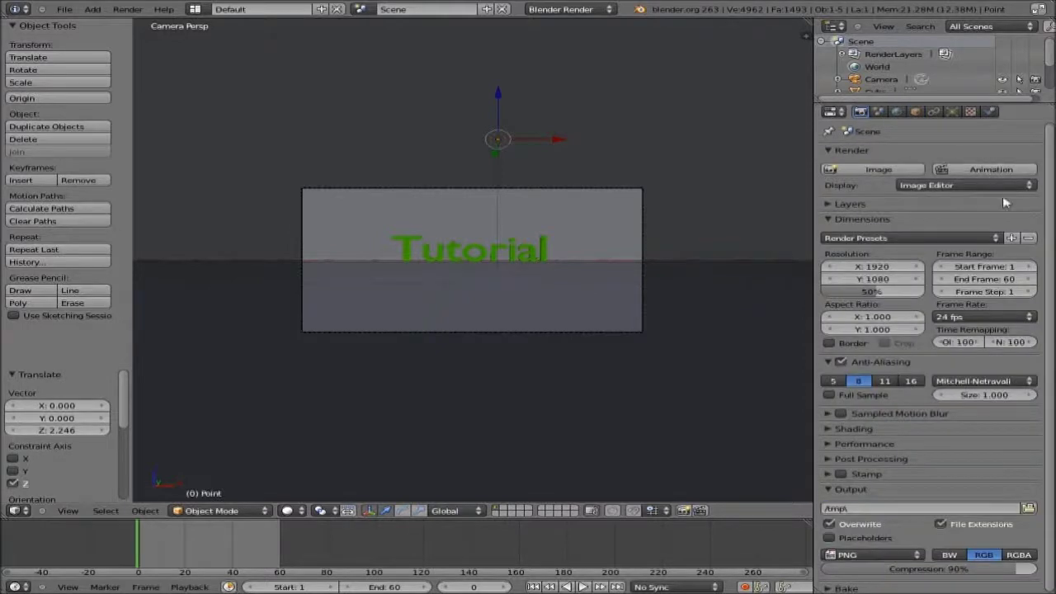
click(1028, 507)
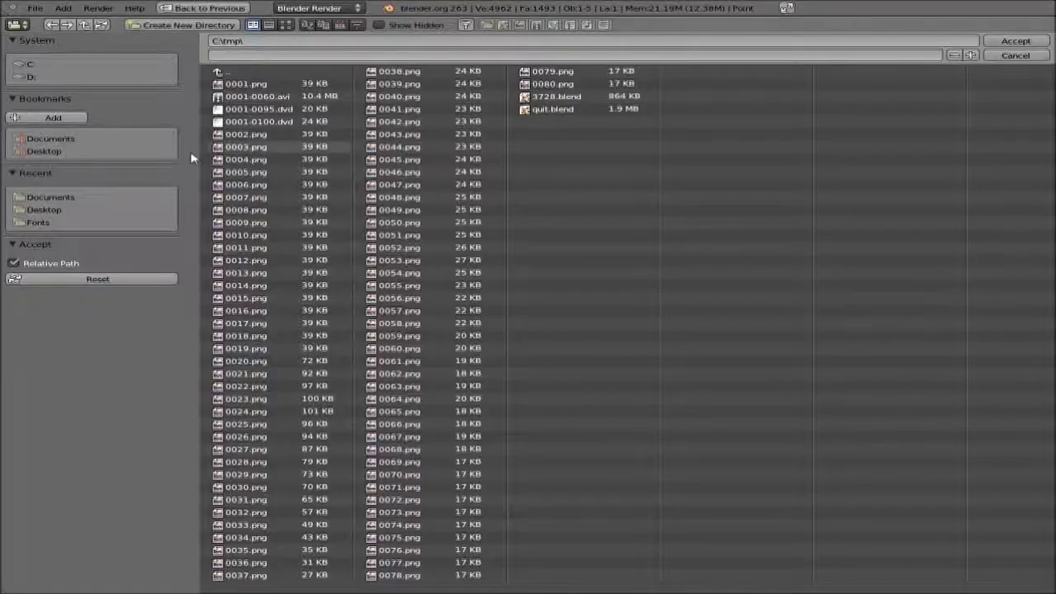
click(59, 152)
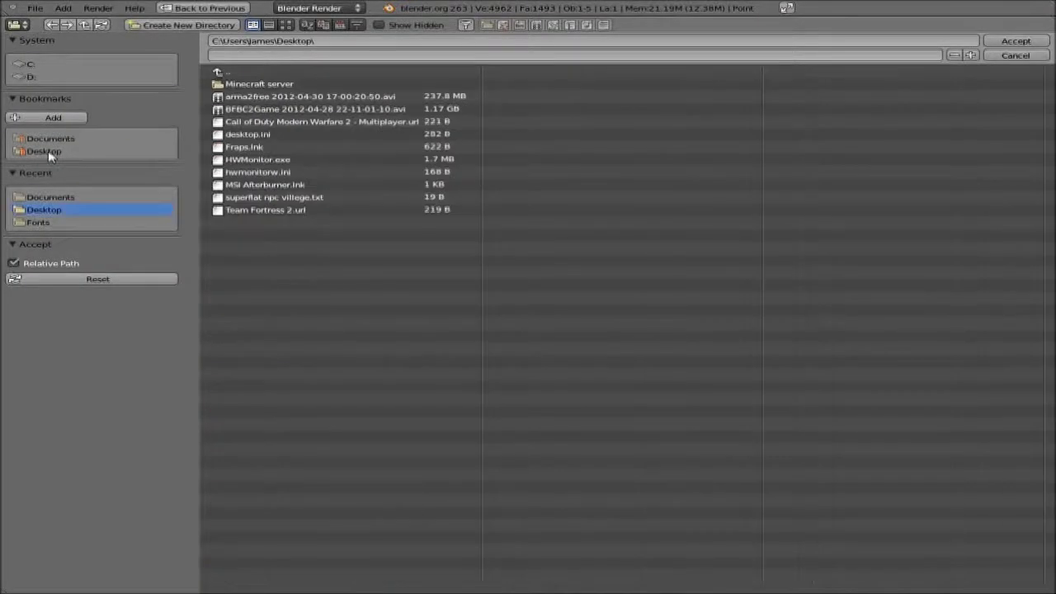
click(1015, 41)
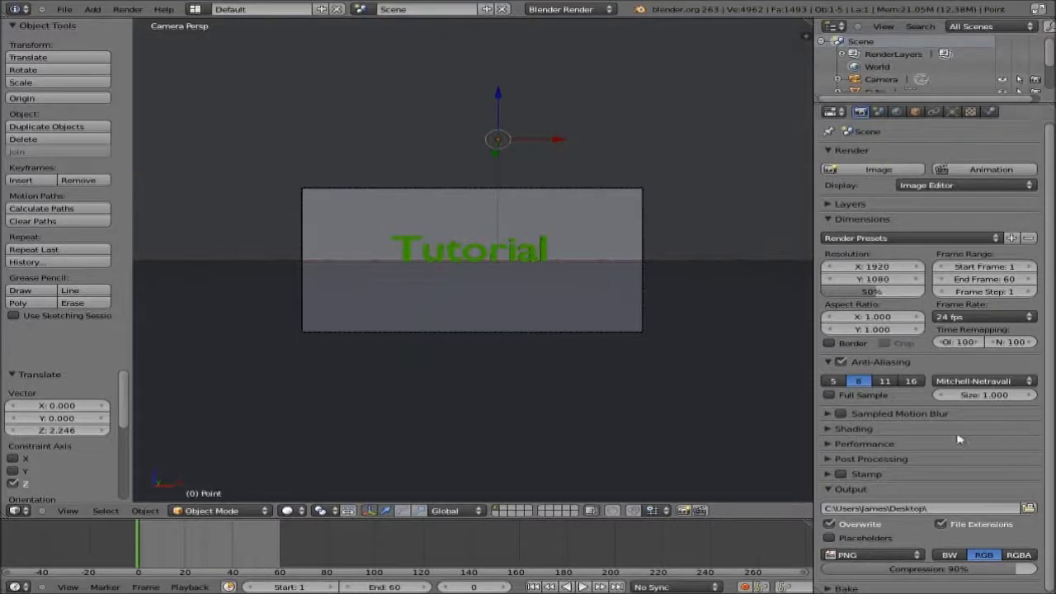
- Set the render output format to AVI Raw and the frame rate to 60 fps
click(862, 554)
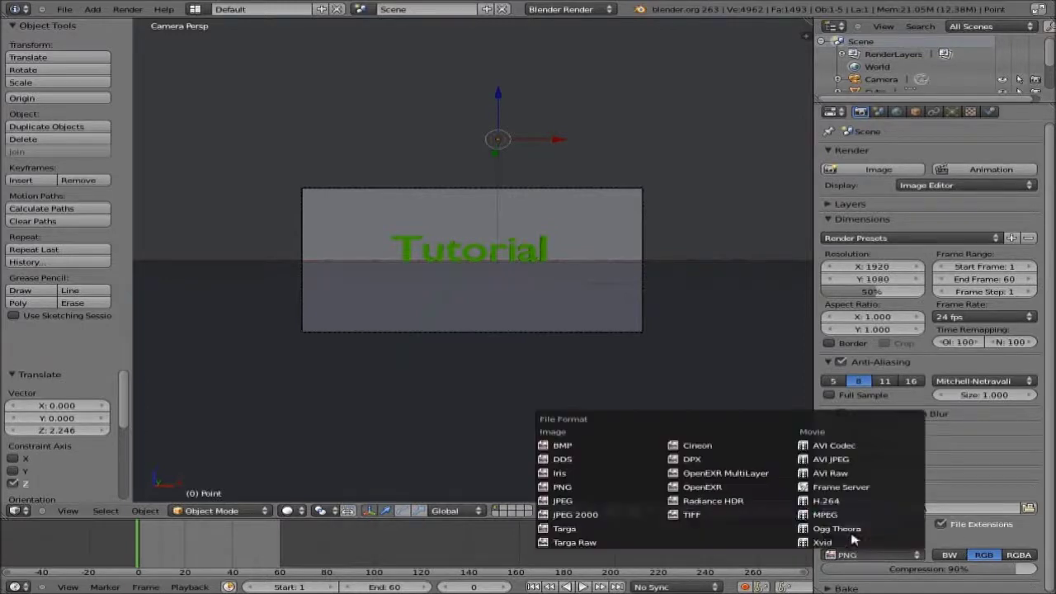
click(837, 473)
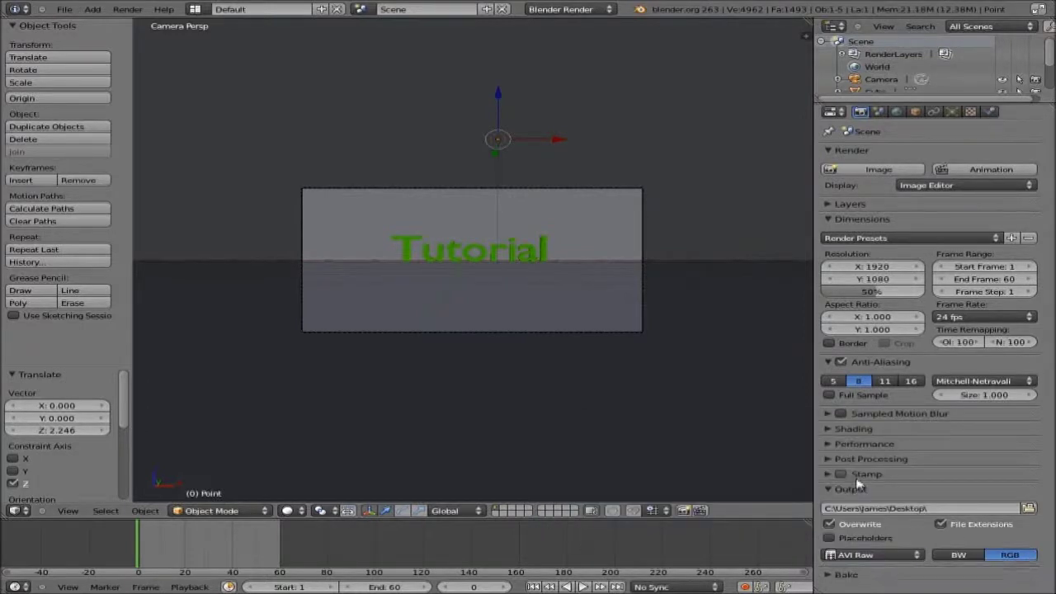
click(945, 319)
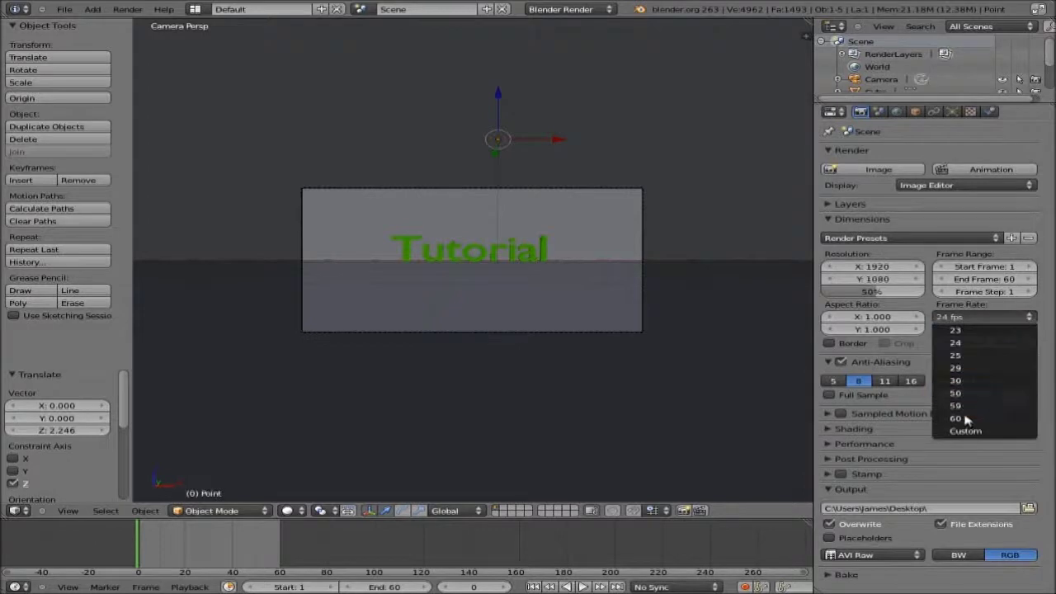
click(958, 418)
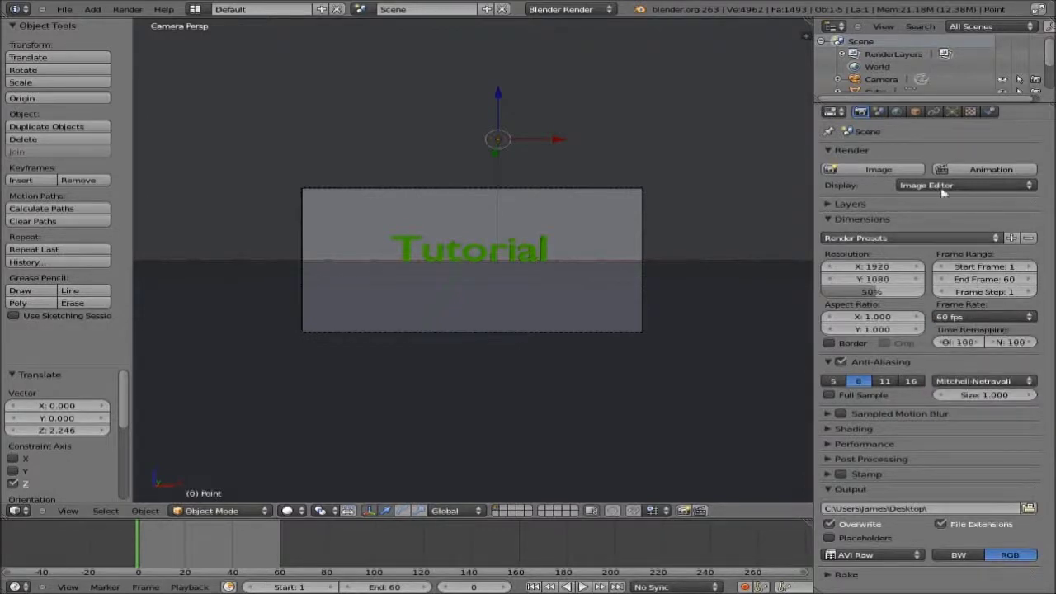
- Start rendering the animation
click(878, 169)
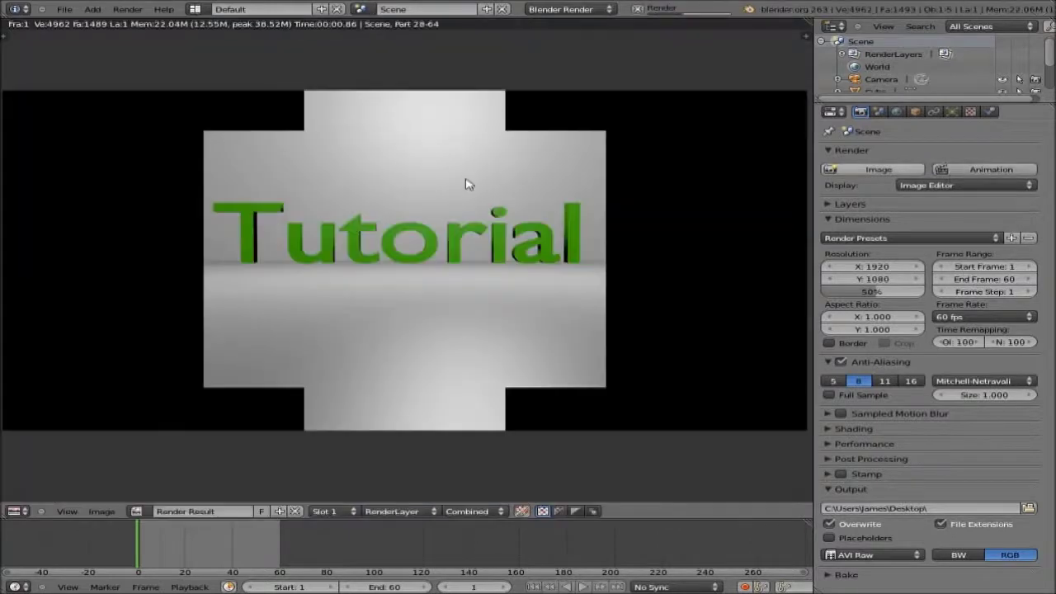